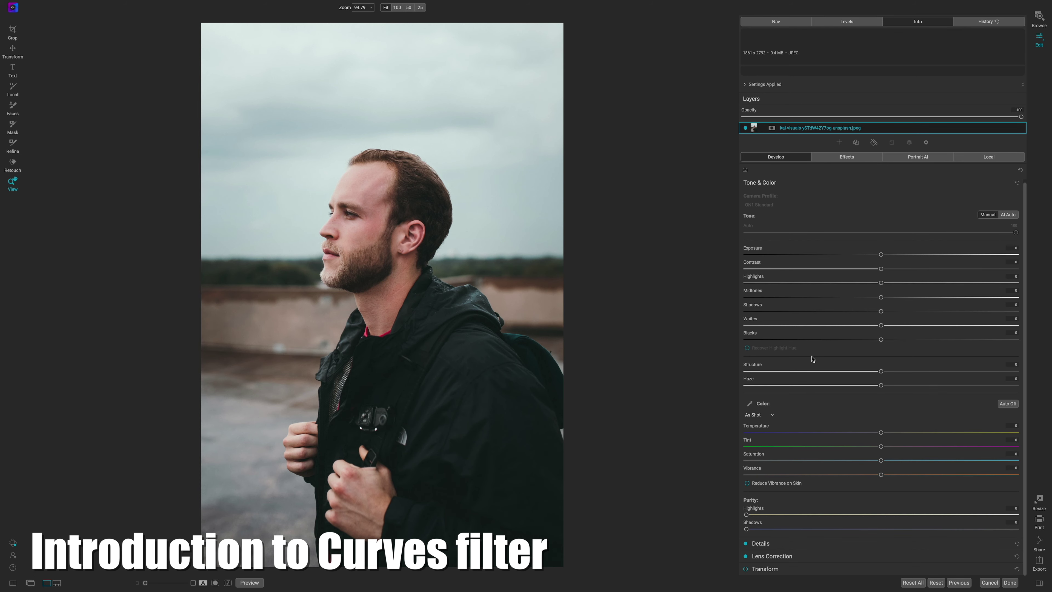
# Step: Add a Curves filter to the portrait photo's effects
pyautogui.click(844, 160)
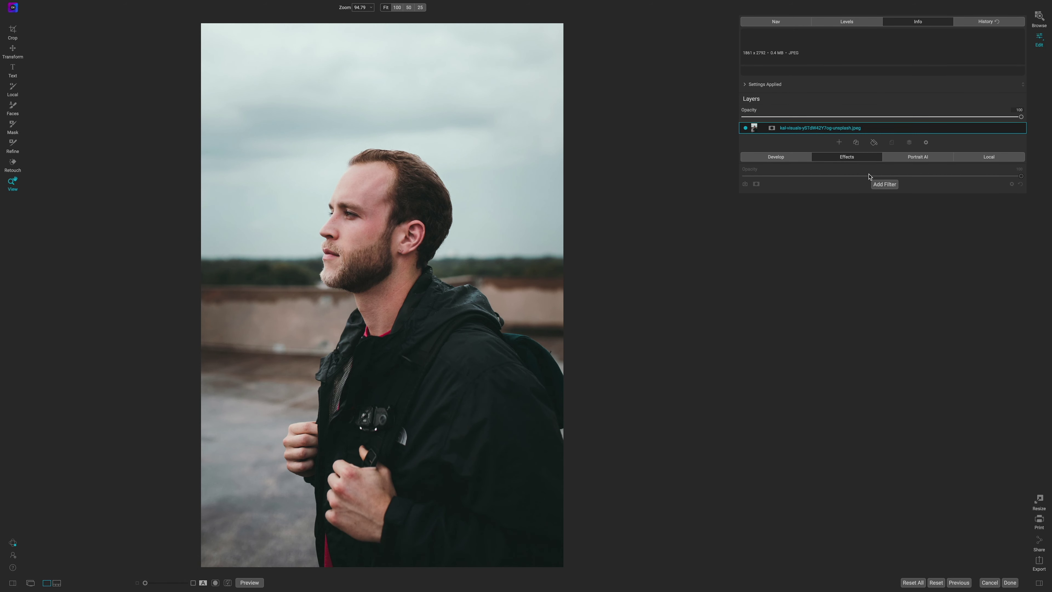
pyautogui.click(885, 184)
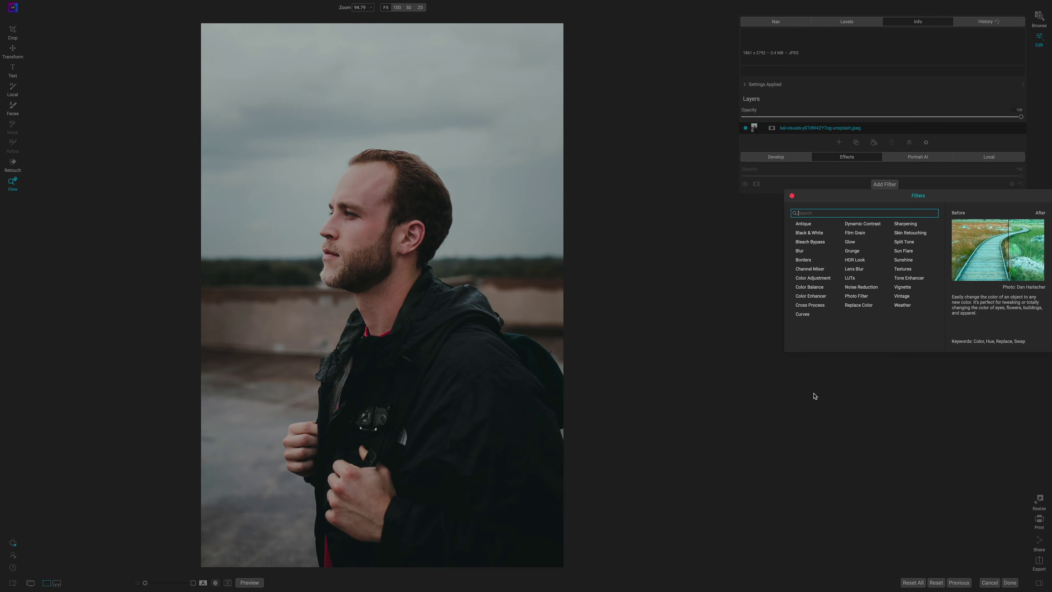
pyautogui.click(798, 315)
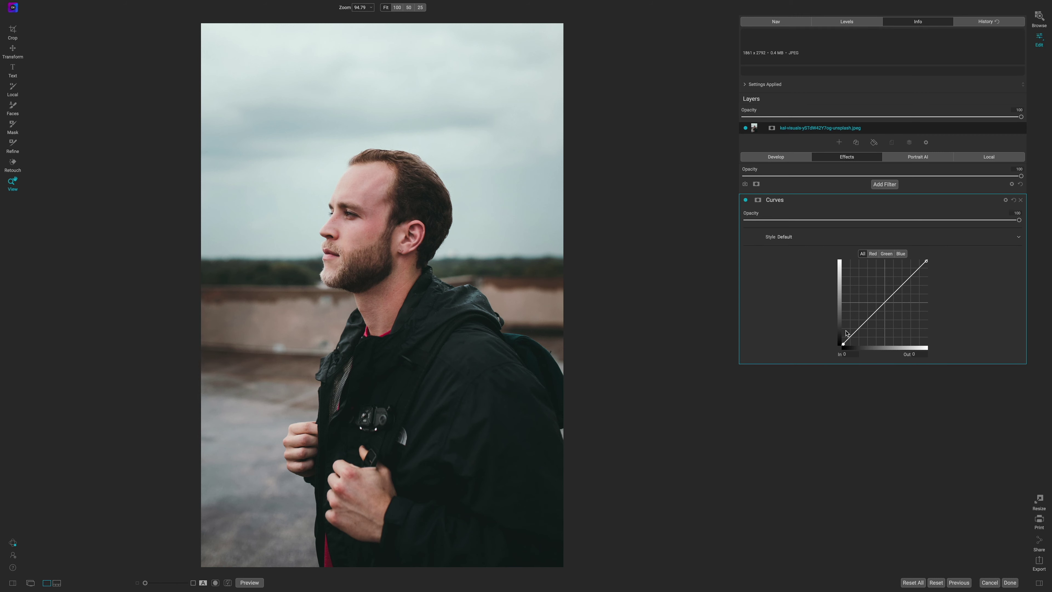
# Step: Try raising the red curve to In 82, Out 182 and lowering it to In 165, Out 82, deleting the point each time
pyautogui.click(874, 254)
pyautogui.moveTo(883, 302); pyautogui.dragTo(866, 282)
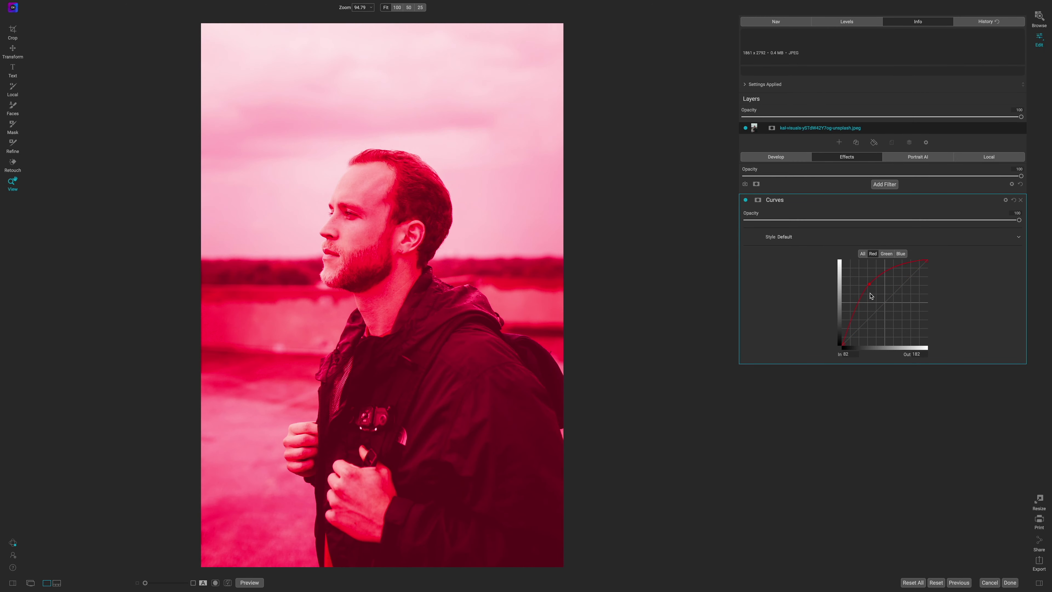
pyautogui.press('Delete')
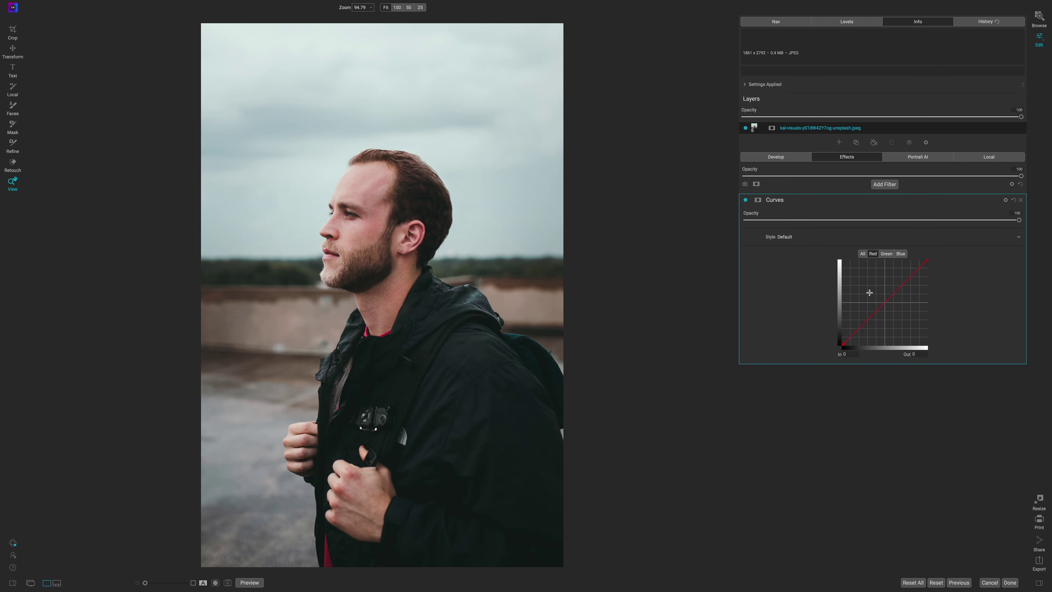
pyautogui.moveTo(883, 304); pyautogui.dragTo(898, 319)
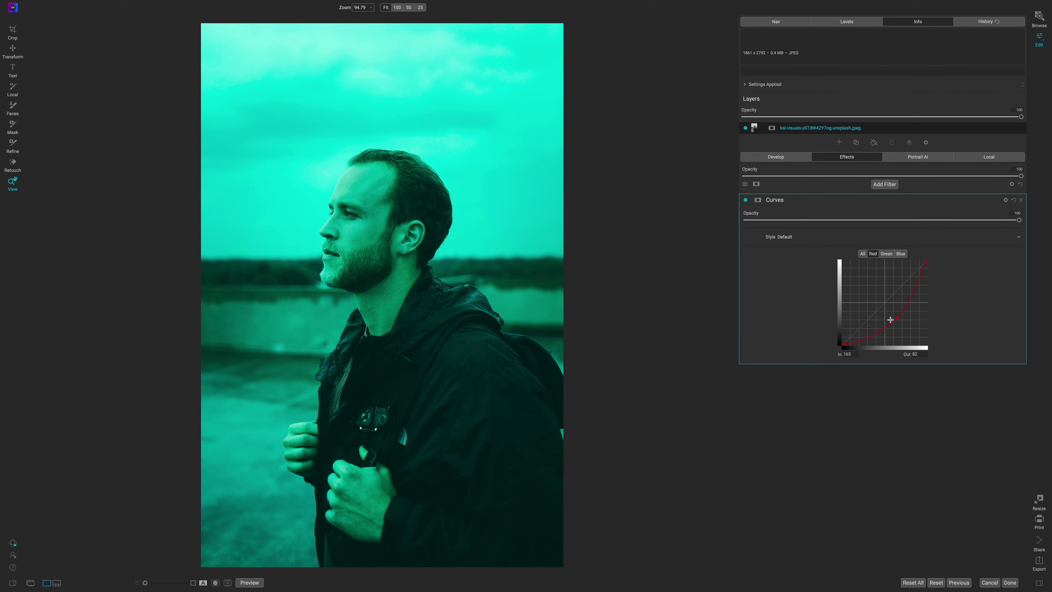
pyautogui.press('Delete')
# Step: Try bending the green curve up to In 90, Out 167 and down to In 152, Out 102, and undo both changes
pyautogui.click(886, 253)
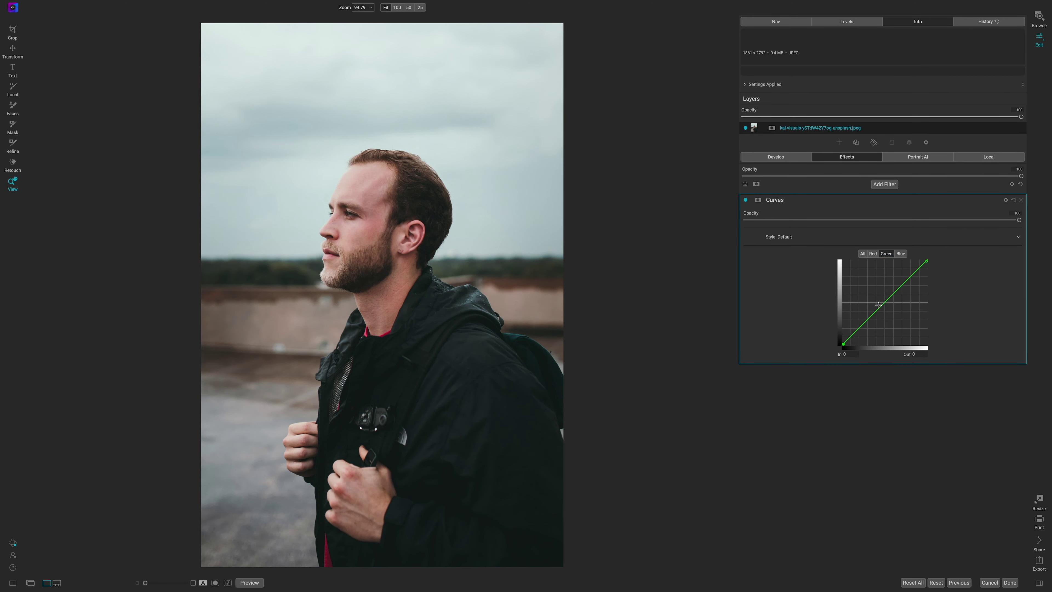
pyautogui.moveTo(885, 304)
pyautogui.mouseDown()
pyautogui.moveTo(872, 289)
pyautogui.moveTo(893, 310)
pyautogui.mouseUp()
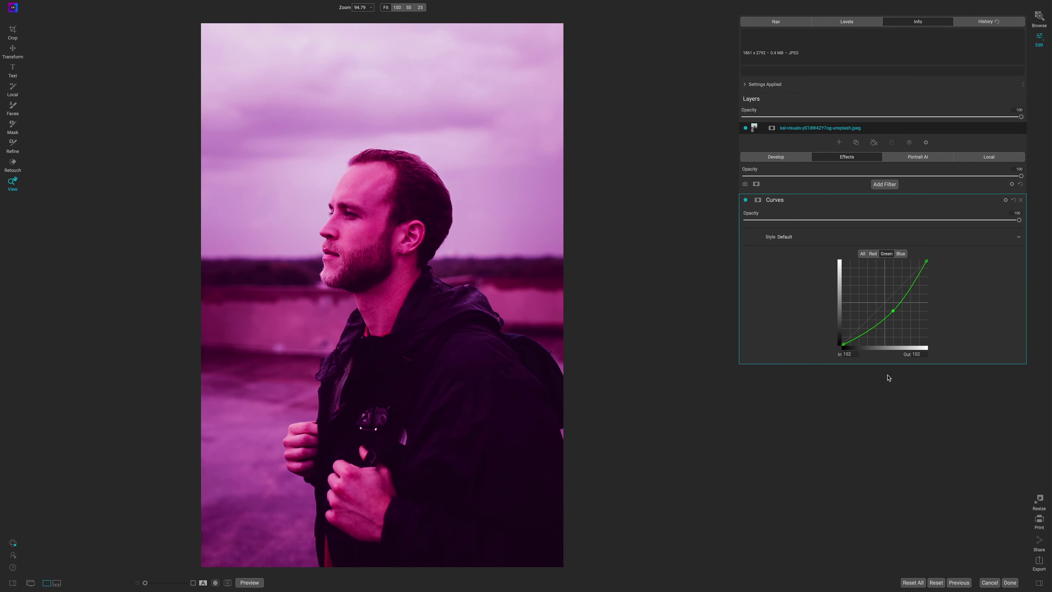
pyautogui.hotkey('ctrl', 'z')
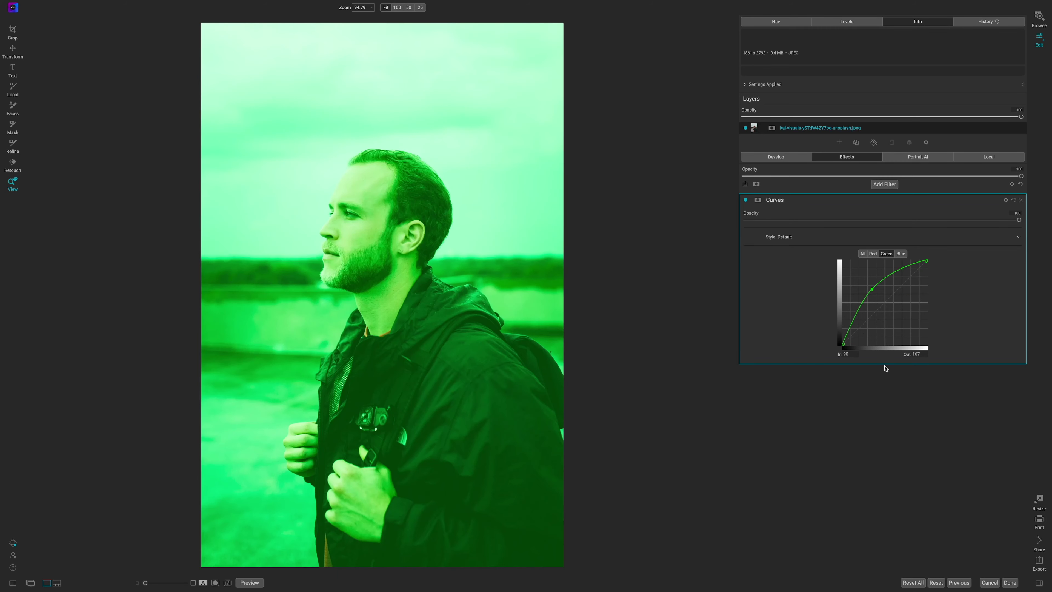
pyautogui.hotkey('ctrl', 'z')
# Step: Try bending the blue curve up to In 93, Out 161 and down to In 150, Out 105, and undo both changes
pyautogui.click(901, 254)
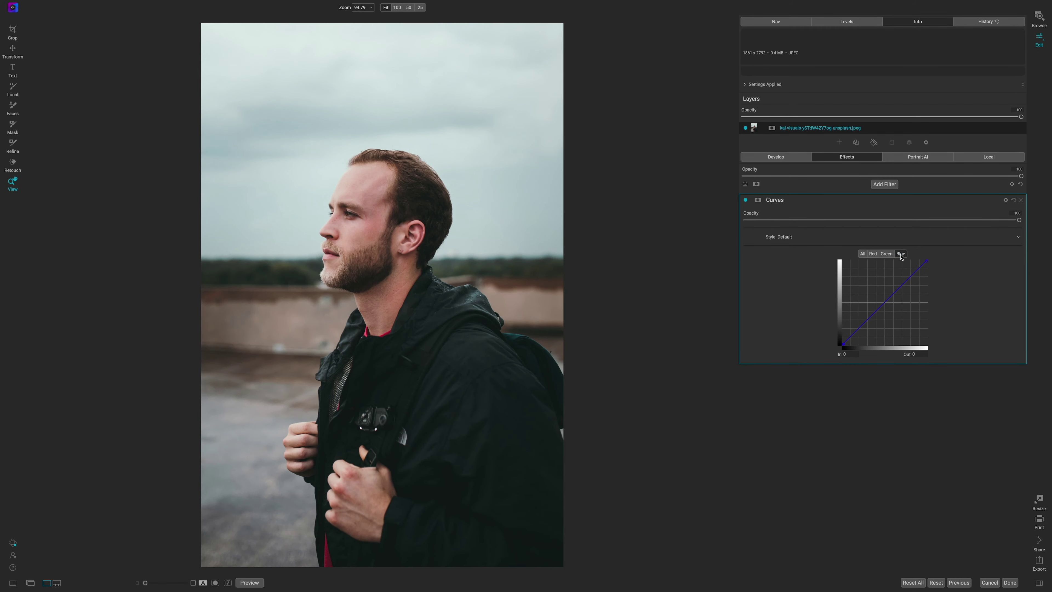
pyautogui.moveTo(889, 304)
pyautogui.mouseDown()
pyautogui.moveTo(872, 288)
pyautogui.moveTo(893, 313)
pyautogui.mouseUp()
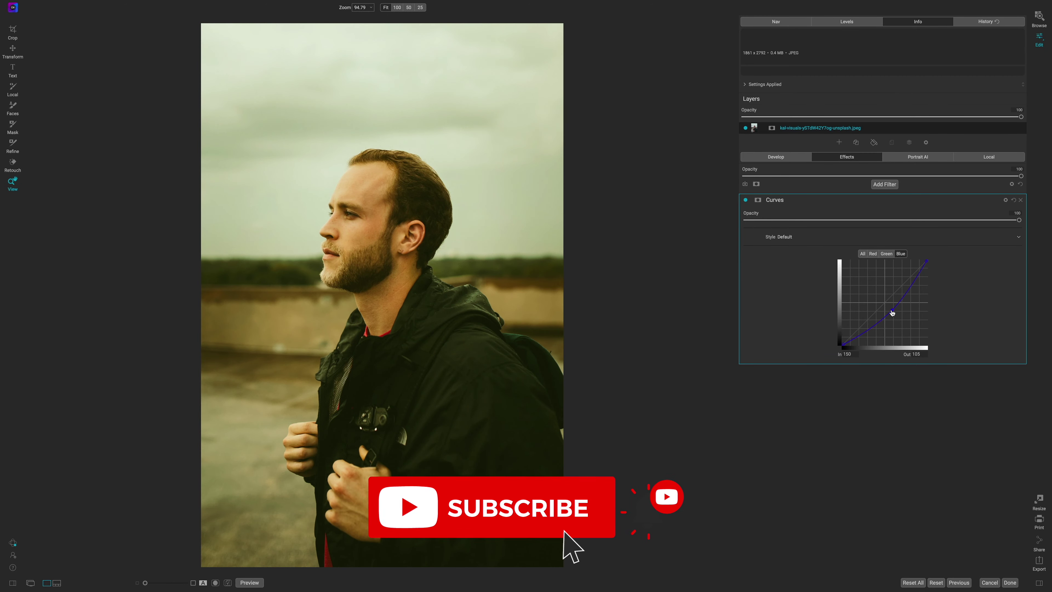
pyautogui.hotkey('ctrl', 'z')
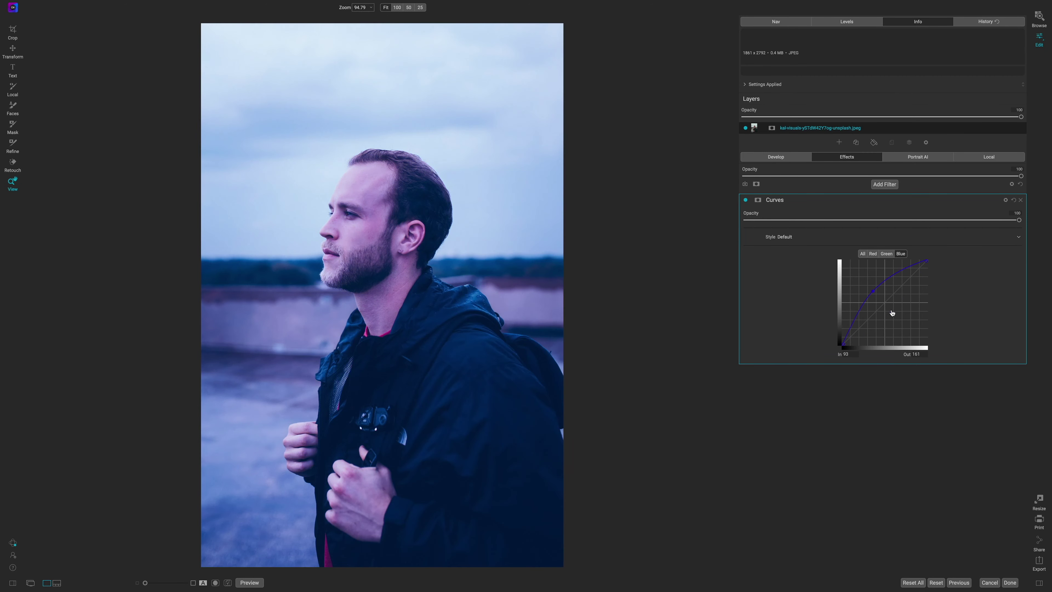
pyautogui.hotkey('ctrl', 'z')
# Step: On the combined channel curve, try the black point at Out 152 and the white point at In 140, returning each endpoint to its corner
pyautogui.click(863, 254)
pyautogui.moveTo(843, 345); pyautogui.dragTo(930, 346)
pyautogui.moveTo(845, 348); pyautogui.dragTo(822, 296)
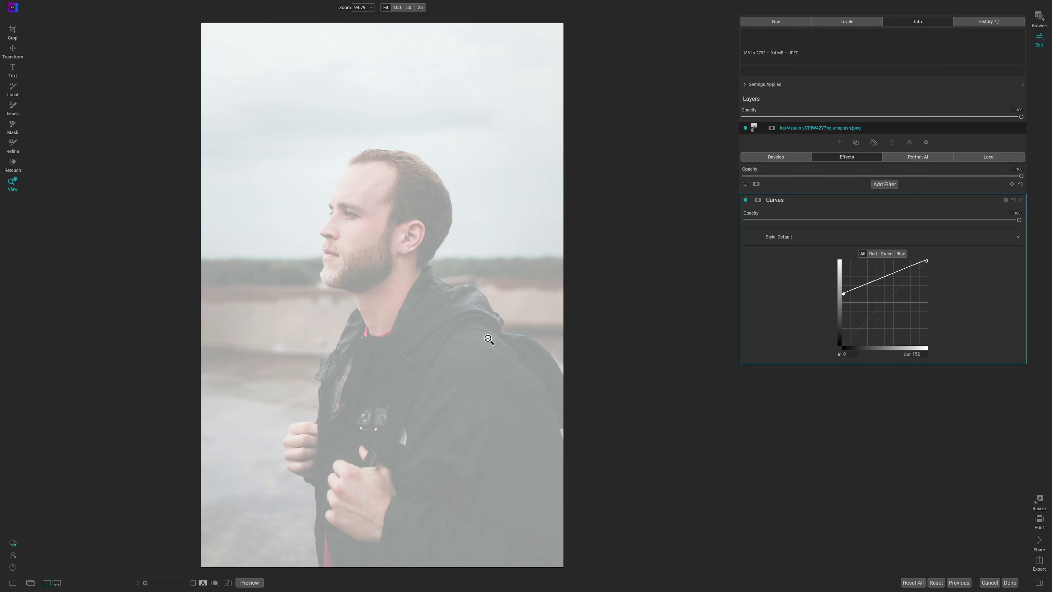
pyautogui.moveTo(841, 292); pyautogui.dragTo(844, 345)
pyautogui.click(843, 345)
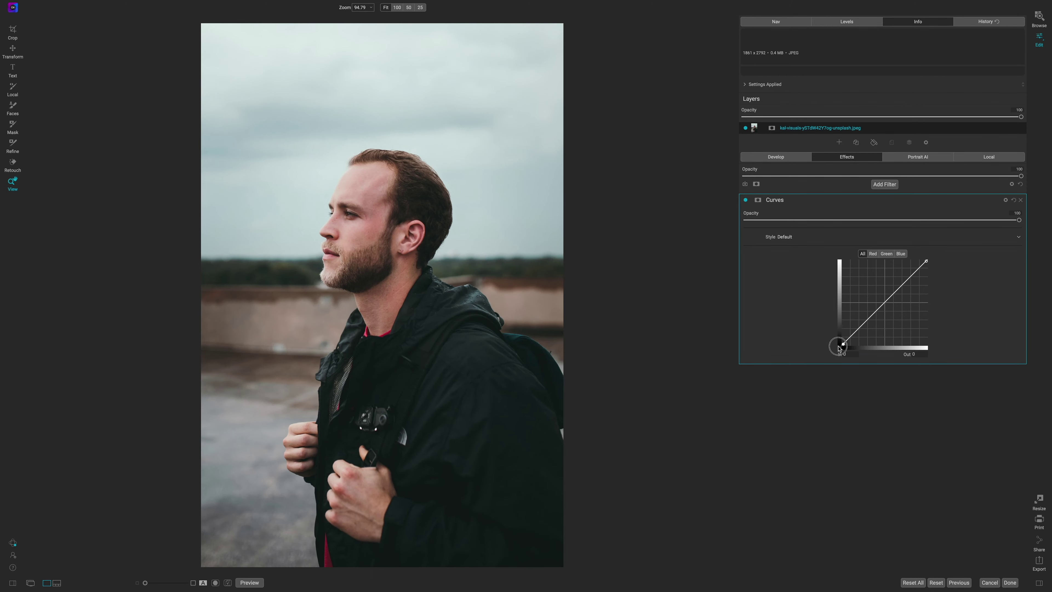
pyautogui.moveTo(928, 264); pyautogui.dragTo(889, 260)
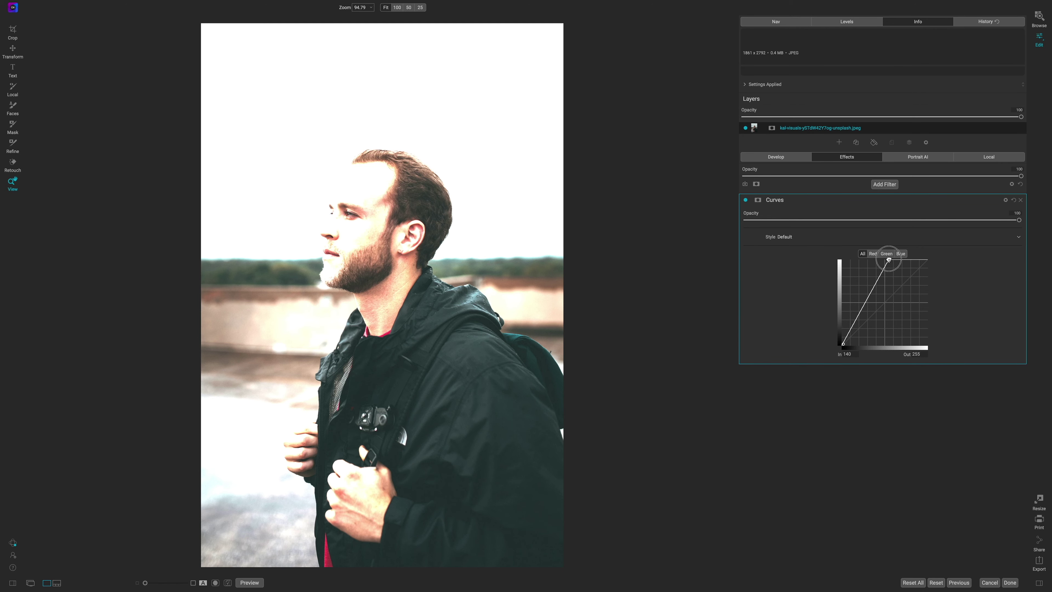
pyautogui.moveTo(889, 260); pyautogui.dragTo(929, 249)
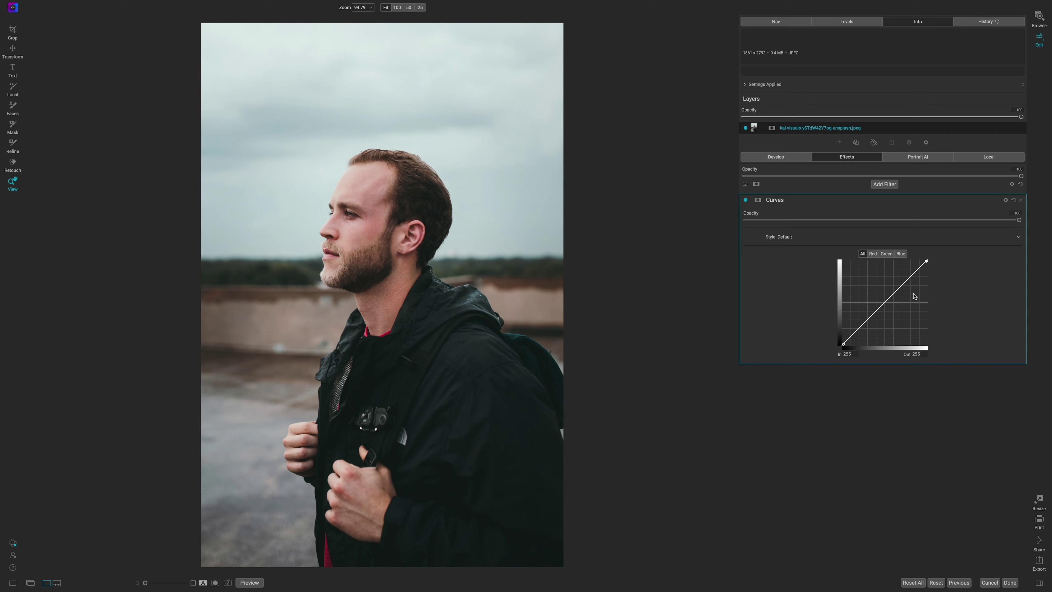
# Step: Place six control points along the combined curve from the highlights at In 204 down to the shadows
pyautogui.click(911, 277)
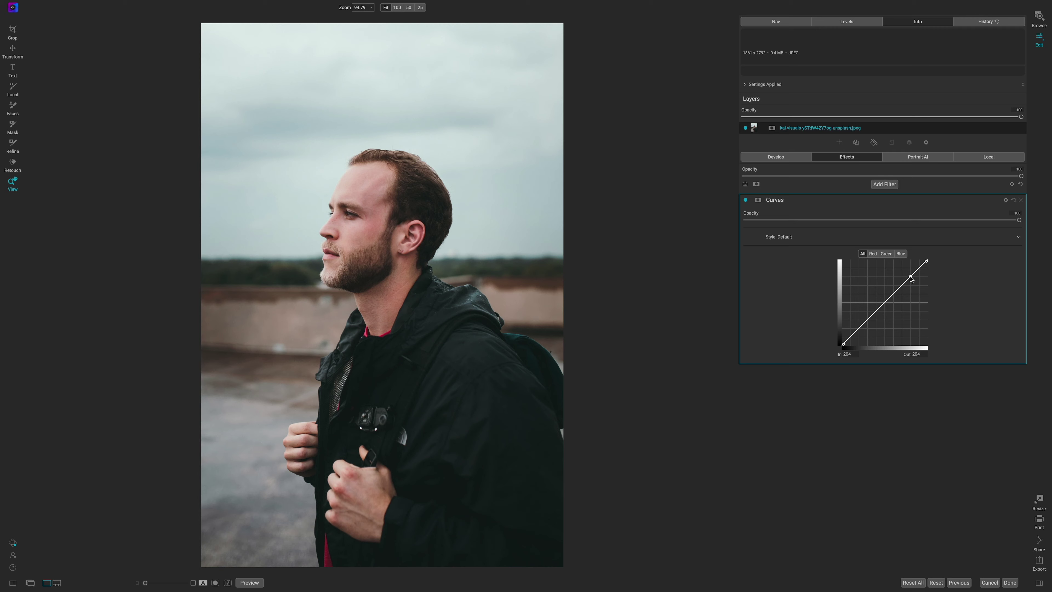
pyautogui.click(894, 293)
pyautogui.click(882, 304)
pyautogui.click(873, 314)
pyautogui.moveTo(860, 328); pyautogui.dragTo(862, 323)
pyautogui.click(855, 331)
# Step: Try shifting the curve's midtone point to In 106, Out 144 and the upper point to In 166, Out 178, and revert the changes
pyautogui.moveTo(883, 304); pyautogui.dragTo(878, 297)
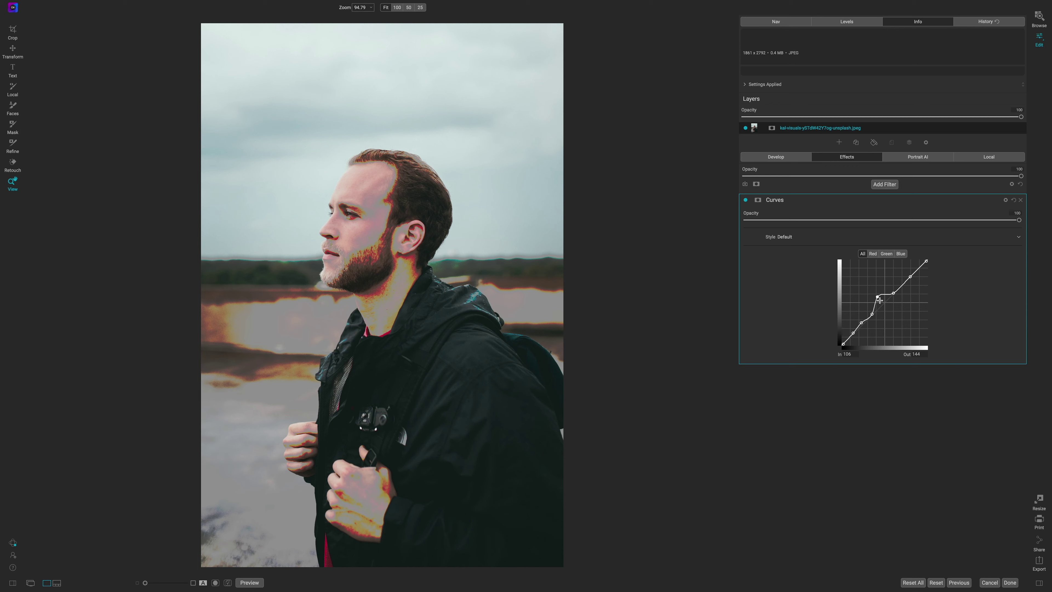
pyautogui.moveTo(878, 297); pyautogui.dragTo(885, 302)
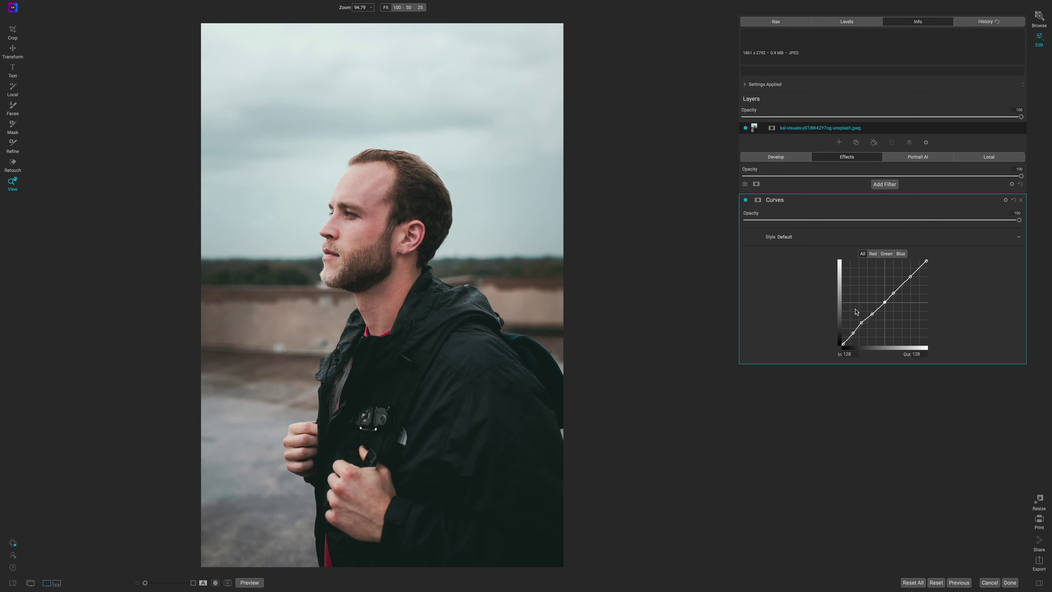
pyautogui.moveTo(863, 327); pyautogui.dragTo(866, 329)
pyautogui.moveTo(895, 295); pyautogui.dragTo(899, 288)
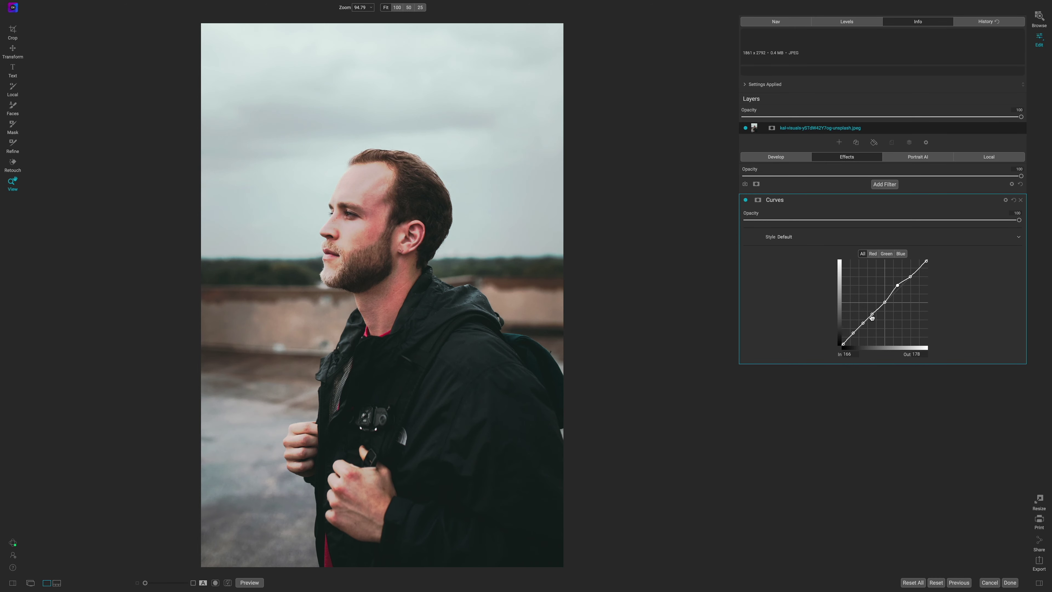
pyautogui.hotkey('ctrl', 'z')
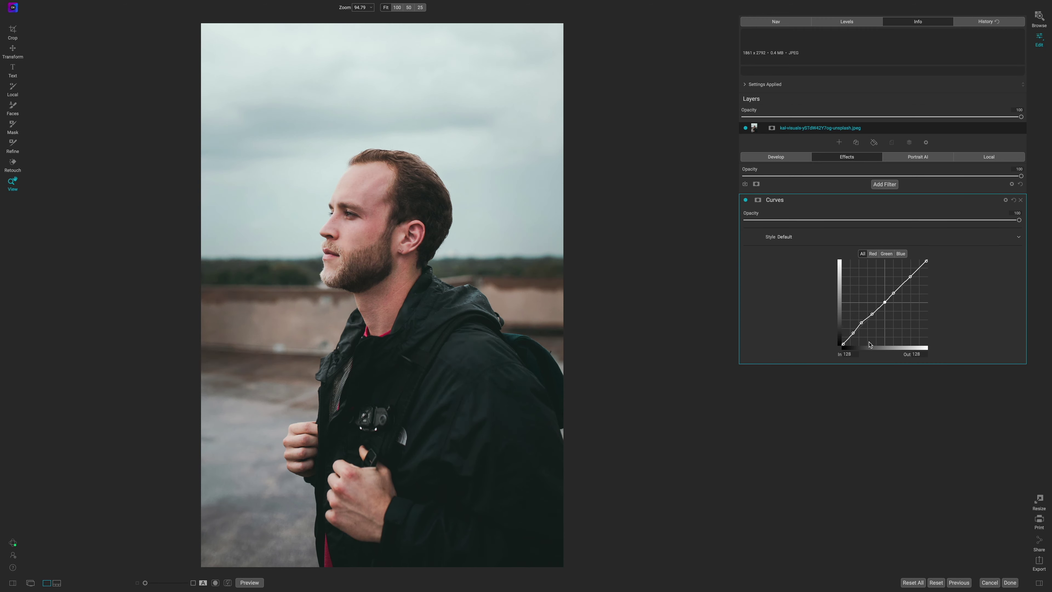
pyautogui.hotkey('ctrl', 'z')
# Step: Delete the shadow and midtone control points from the combined curve
pyautogui.press('Delete')
pyautogui.press('Delete')
pyautogui.press('Delete')
pyautogui.press('Delete')
pyautogui.press('Delete')
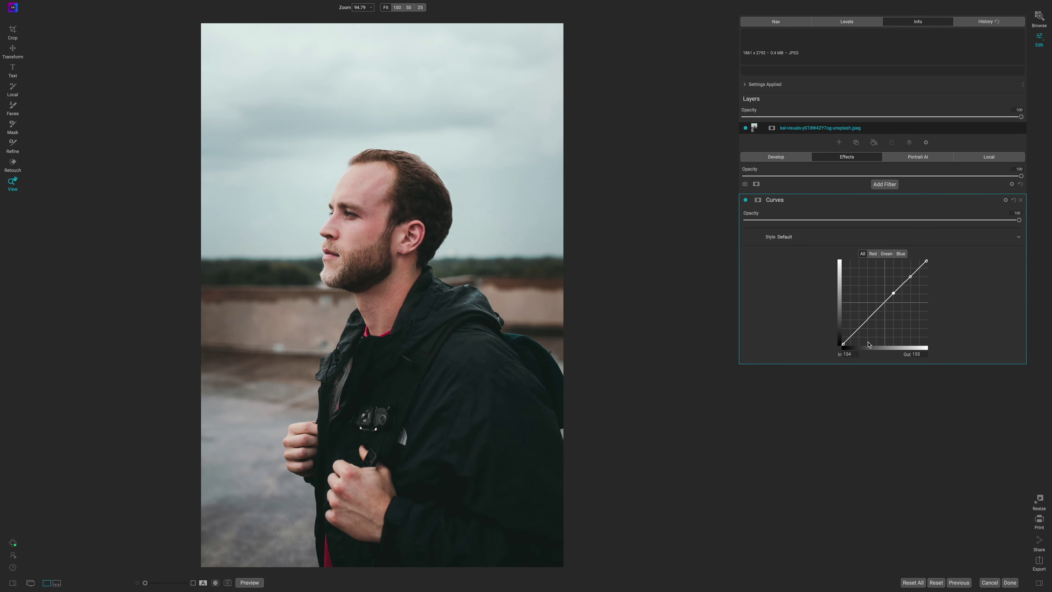
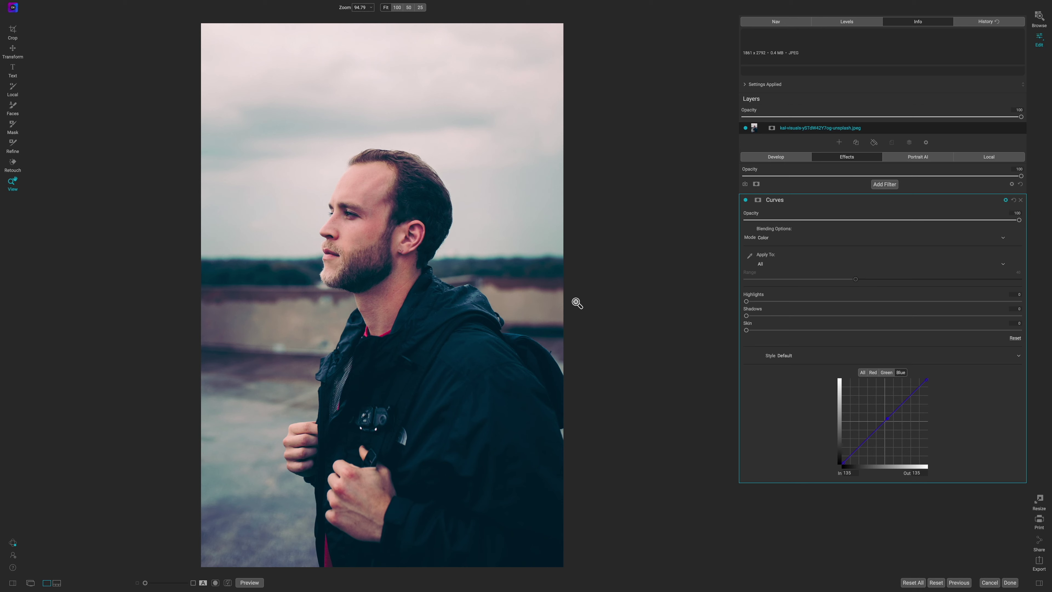
# Step: Set the Curves filter's skin protection to 58 and keep the filter applied to All
pyautogui.click(754, 331)
pyautogui.moveTo(754, 331); pyautogui.dragTo(732, 332)
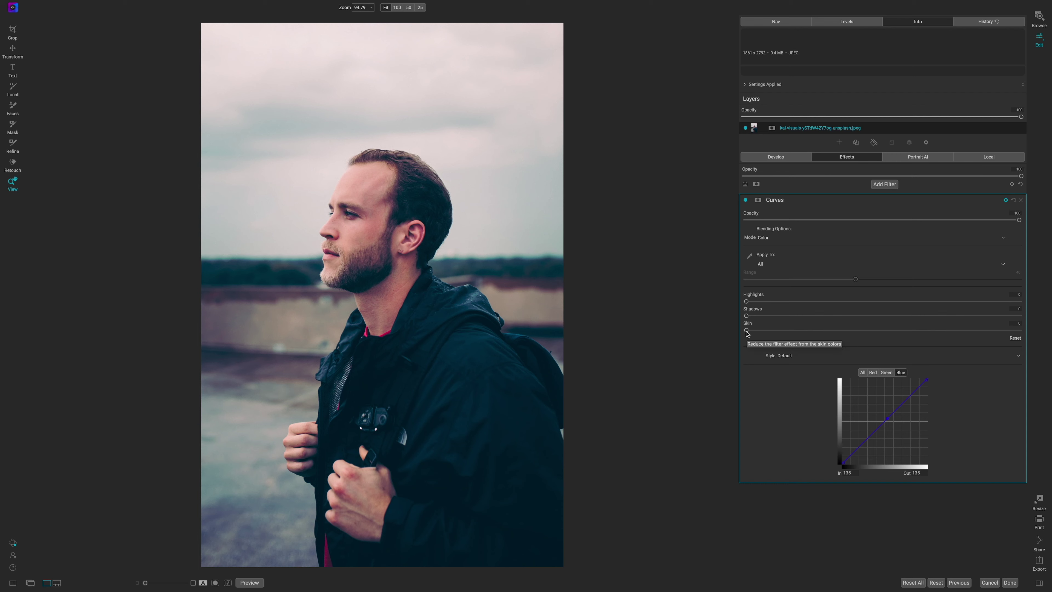
pyautogui.moveTo(748, 331); pyautogui.dragTo(906, 337)
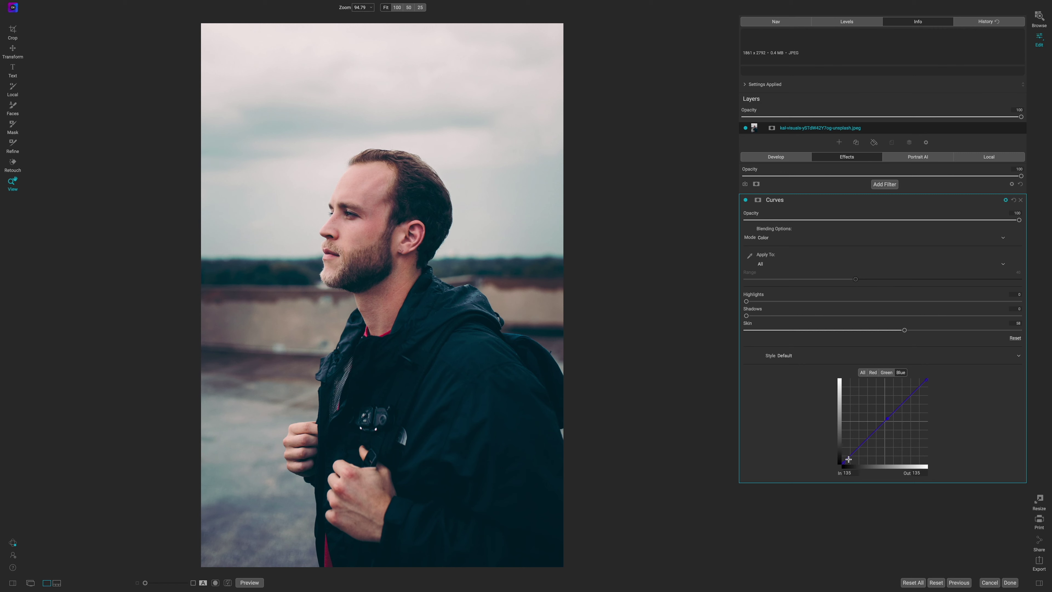
pyautogui.click(770, 265)
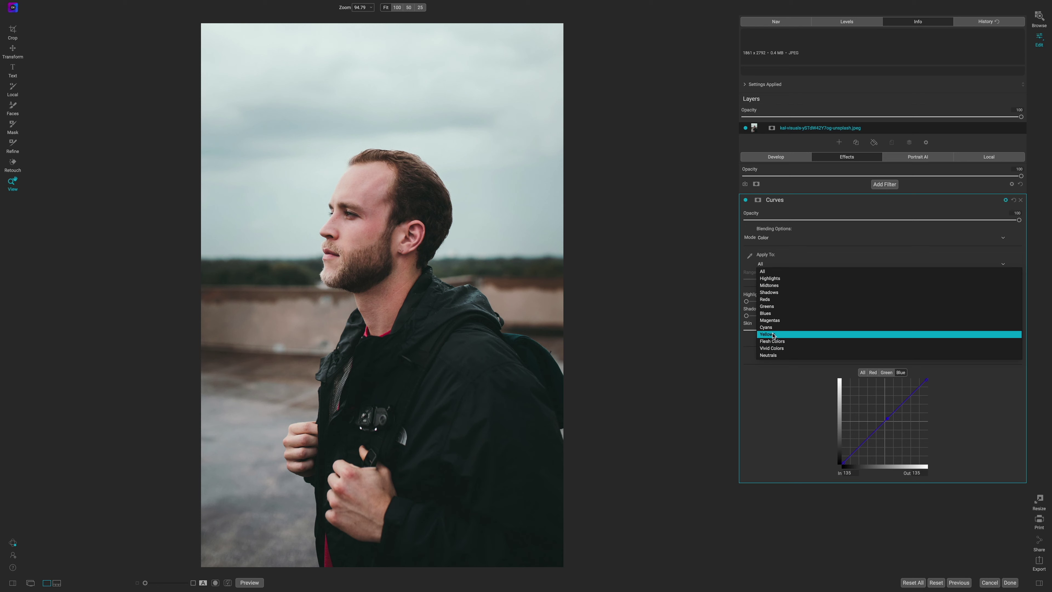
pyautogui.click(783, 271)
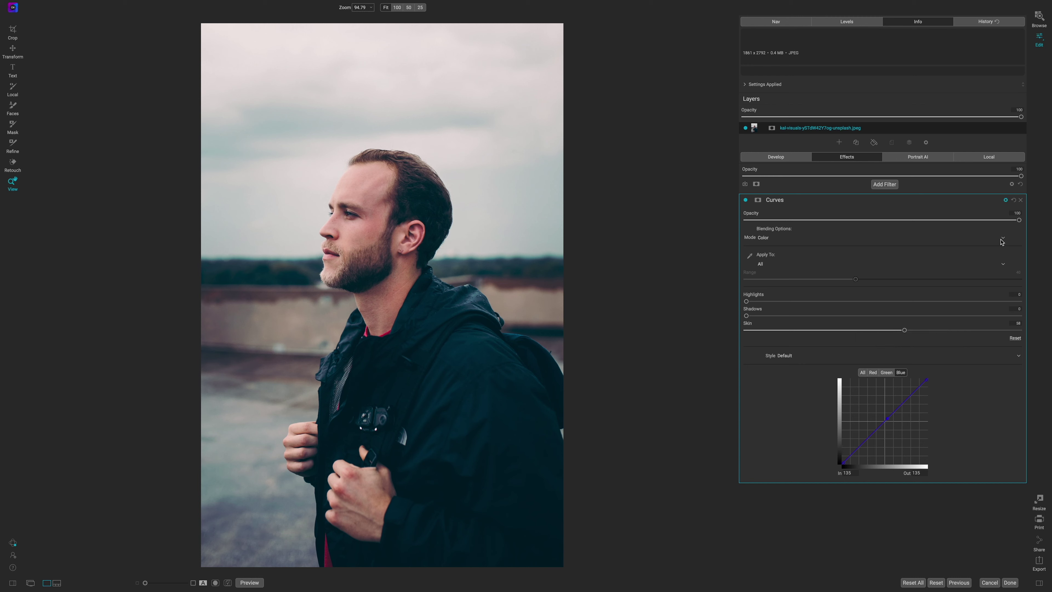
# Step: Hide the blending options and remove the Curves filter from the portrait
pyautogui.click(1006, 200)
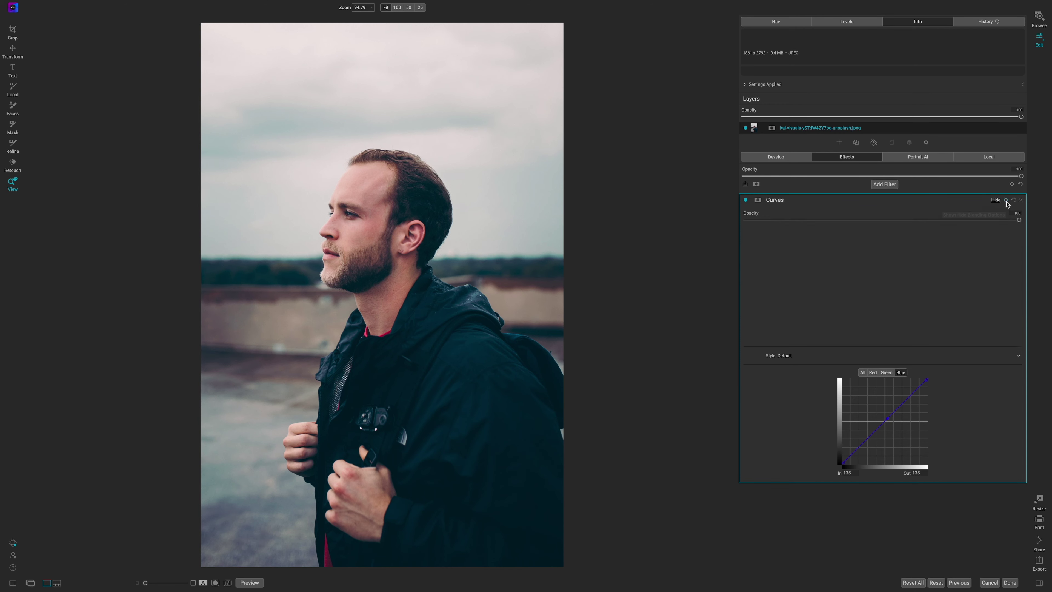
pyautogui.click(1022, 201)
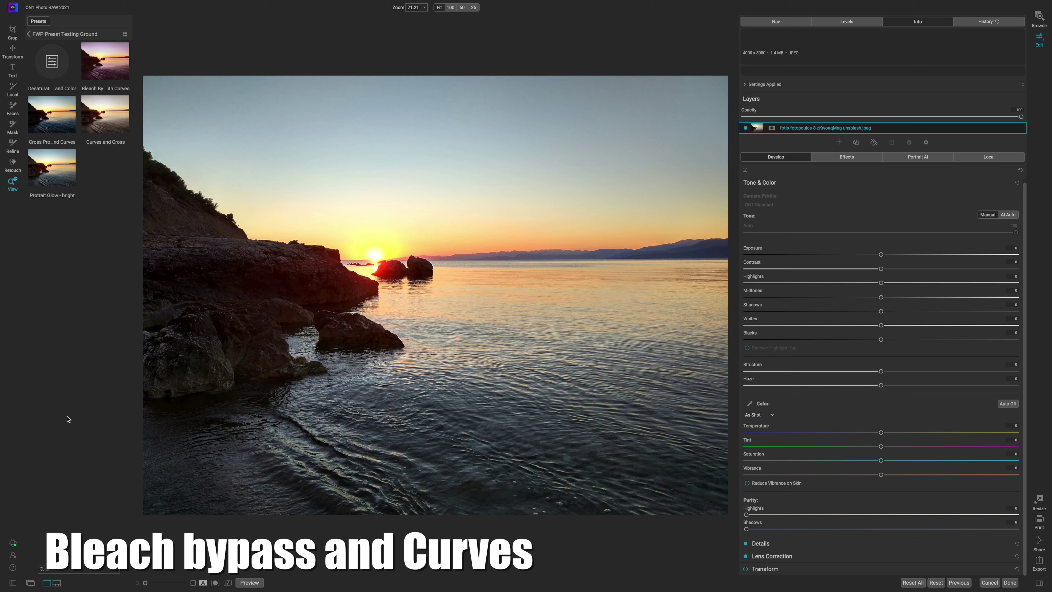
# Step: Apply the Bleach By Pass with Curves preset to the sunset seascape and hide the preset browser
pyautogui.click(124, 36)
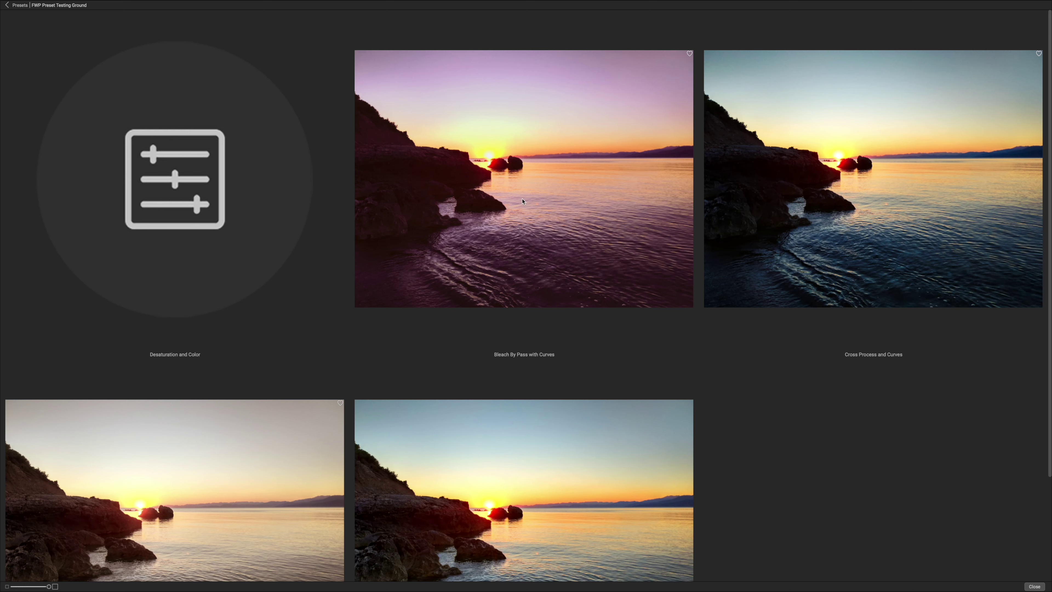
pyautogui.click(515, 248)
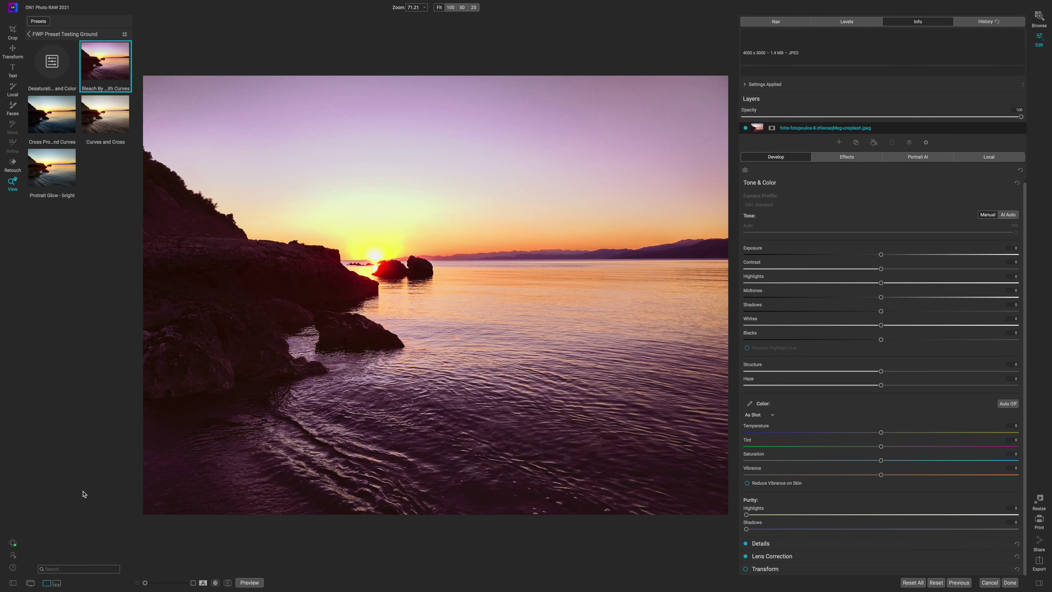
pyautogui.click(13, 583)
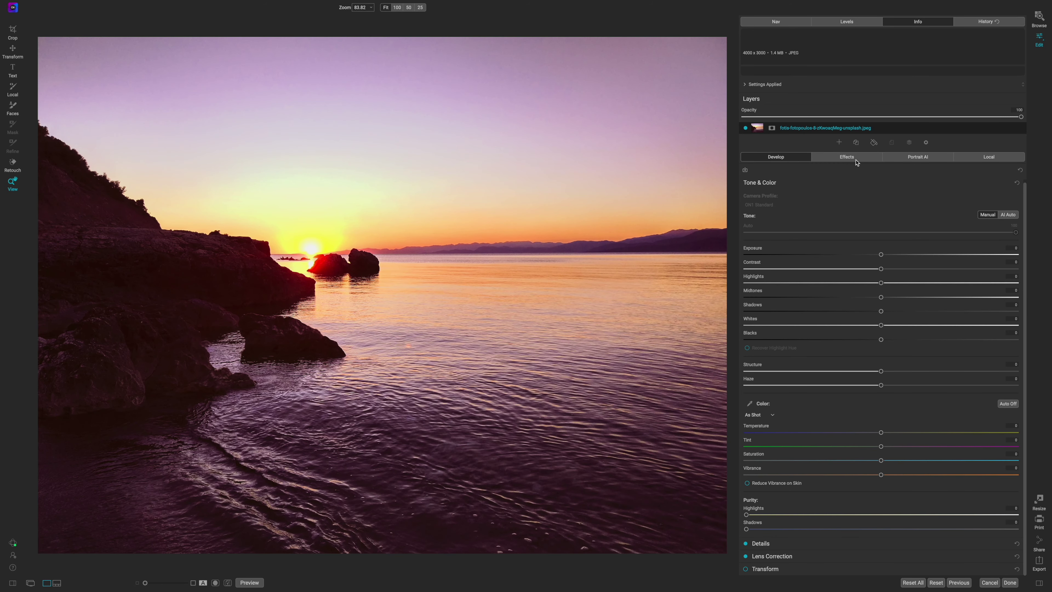
# Step: Show the preset's effect filters, collapse the Curves filter and turn it off
pyautogui.click(856, 159)
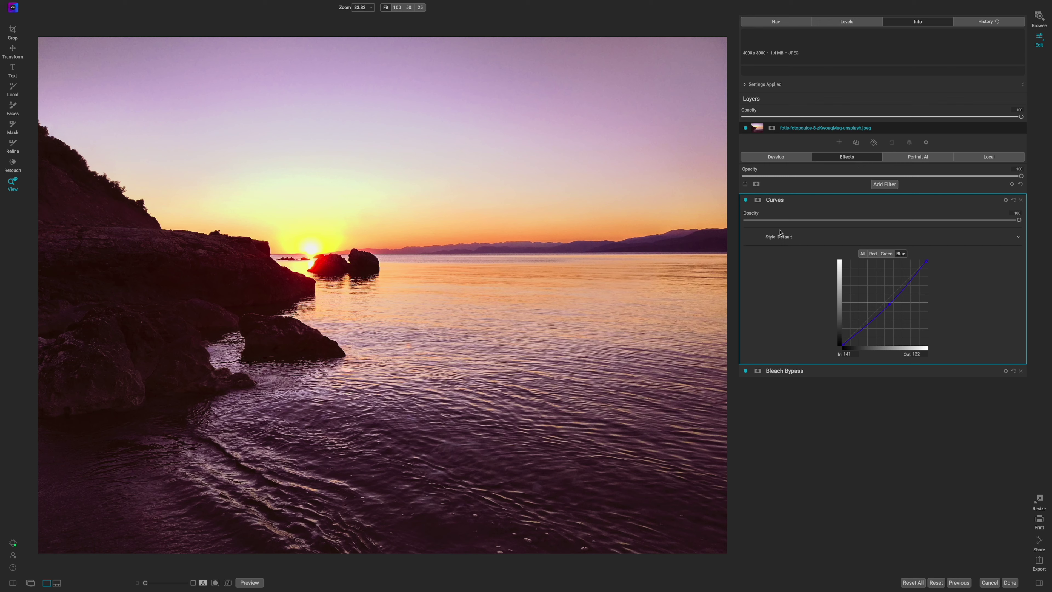
pyautogui.click(810, 201)
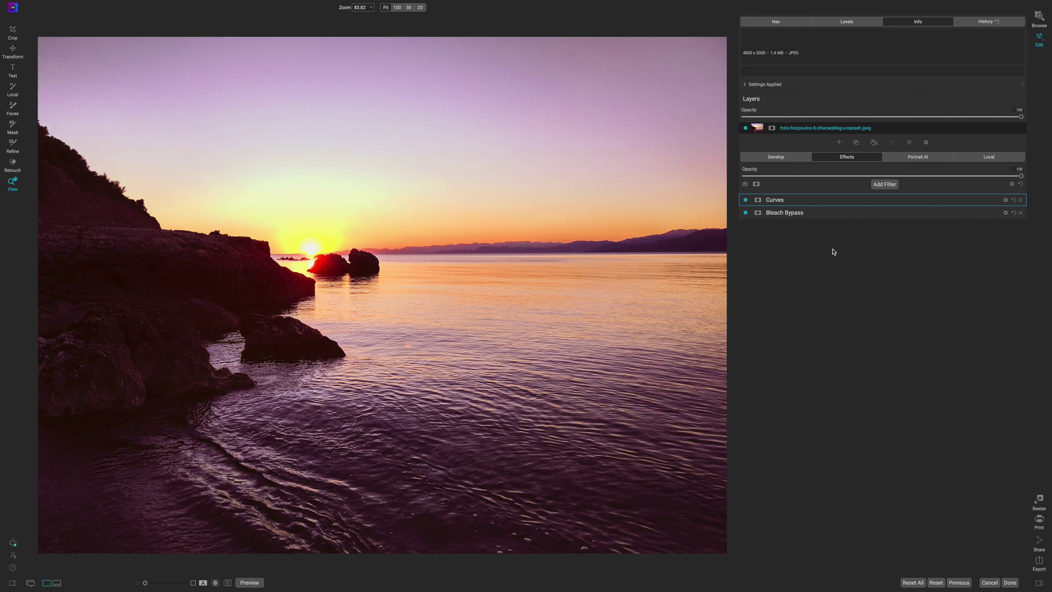
pyautogui.click(746, 201)
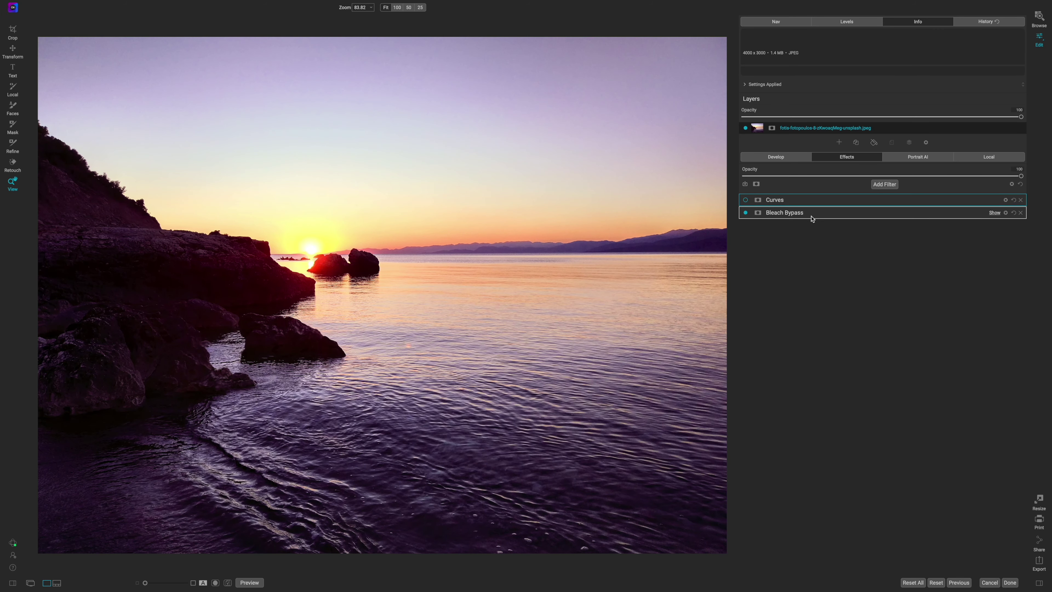
# Step: Show the Bleach Bypass filter's settings and compare the seascape with the filter off and on
pyautogui.click(812, 217)
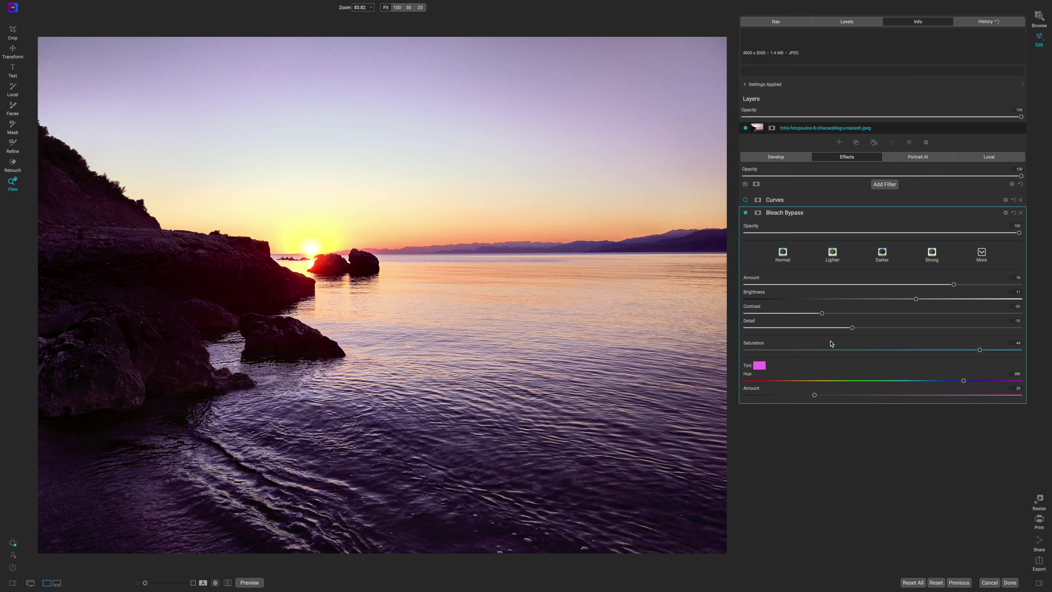
pyautogui.click(886, 184)
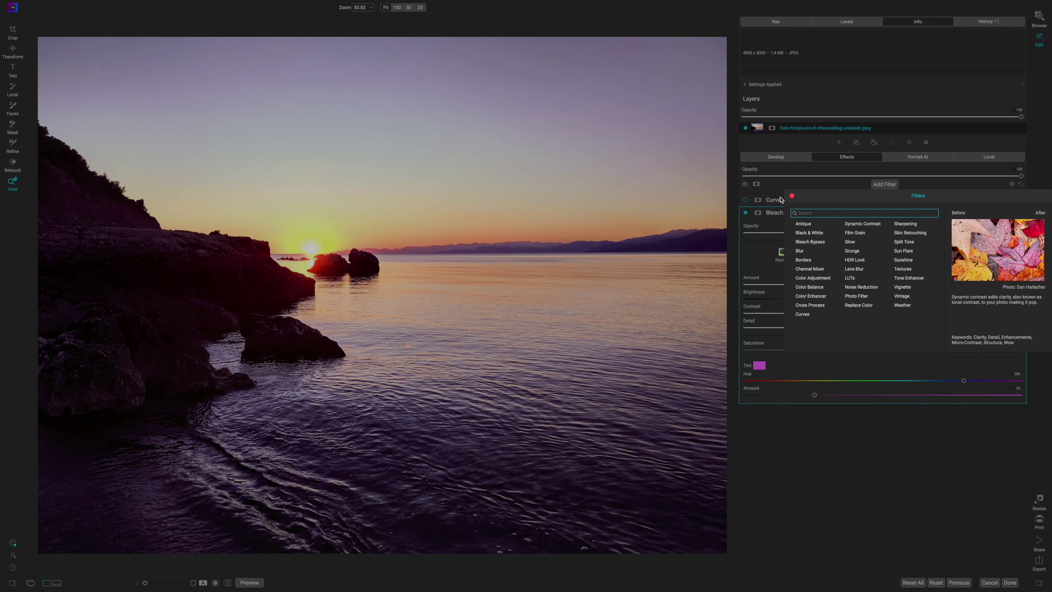
pyautogui.click(792, 196)
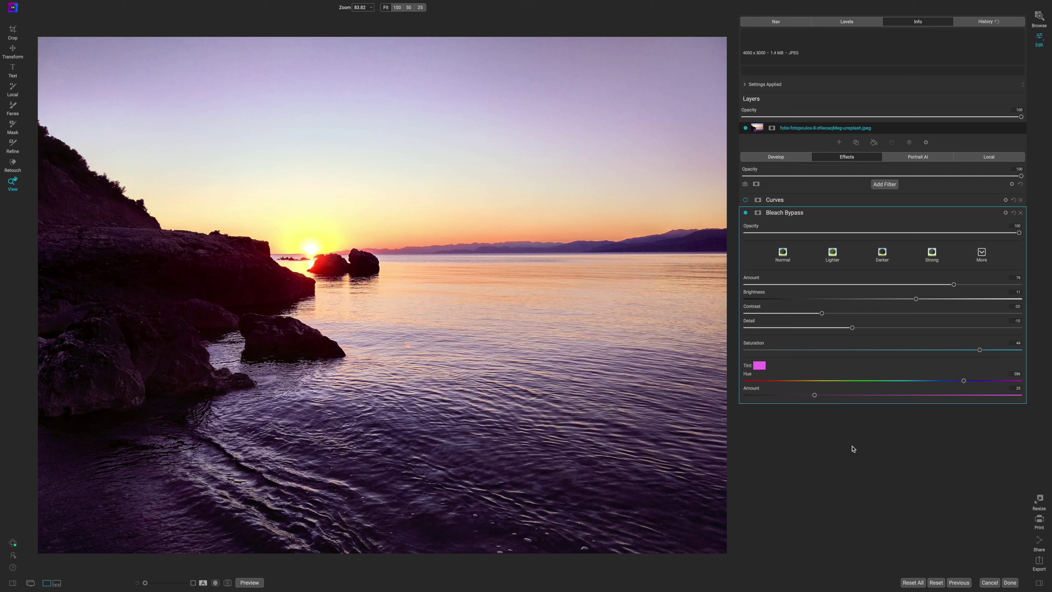
pyautogui.click(746, 213)
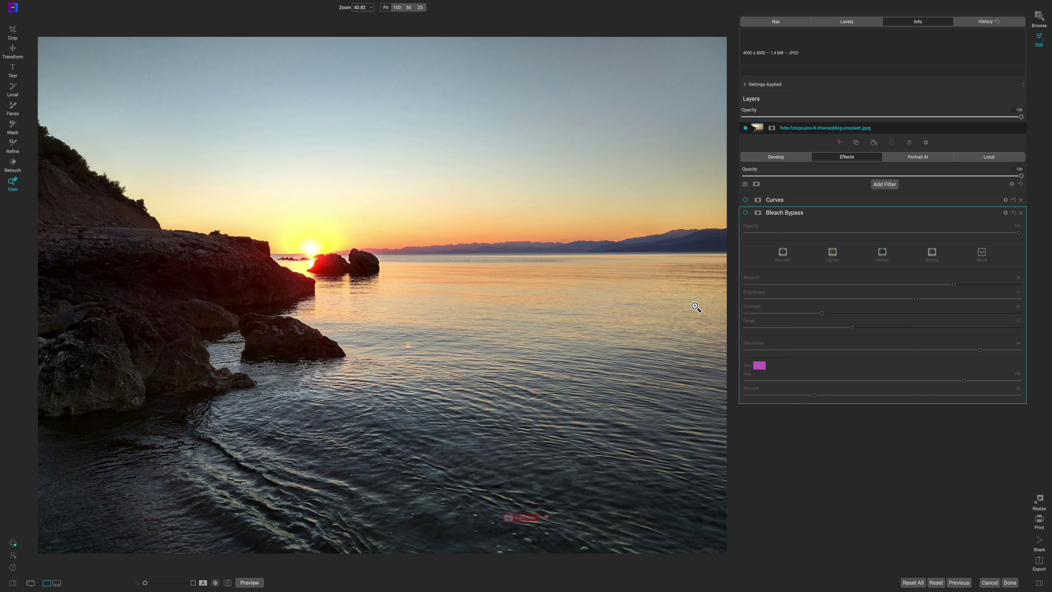
pyautogui.click(745, 213)
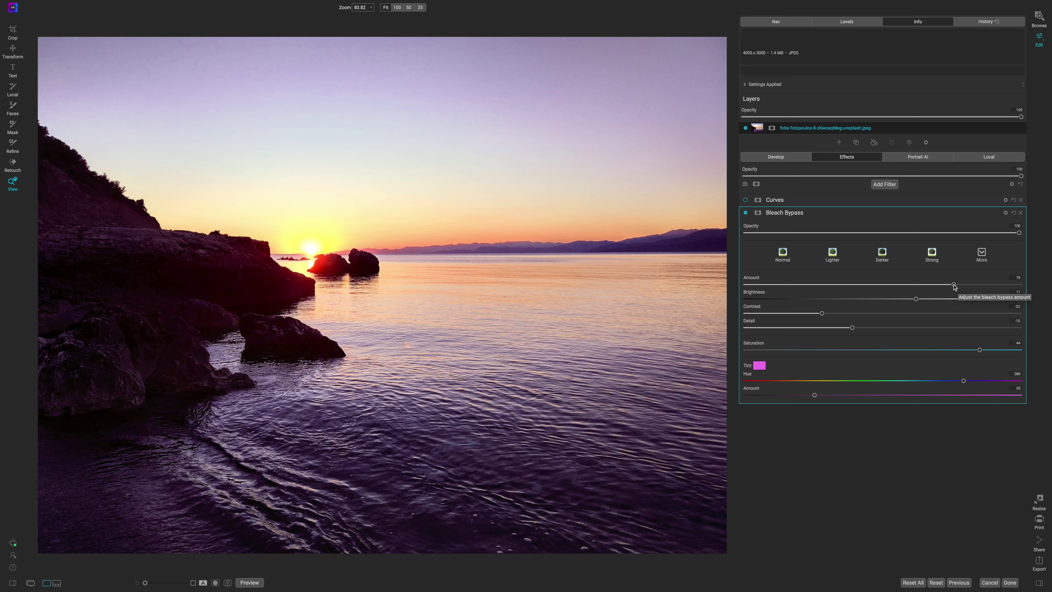
# Step: Change the Bleach Bypass tint to a dark red, trying violet, magenta and pink shades first
pyautogui.click(760, 365)
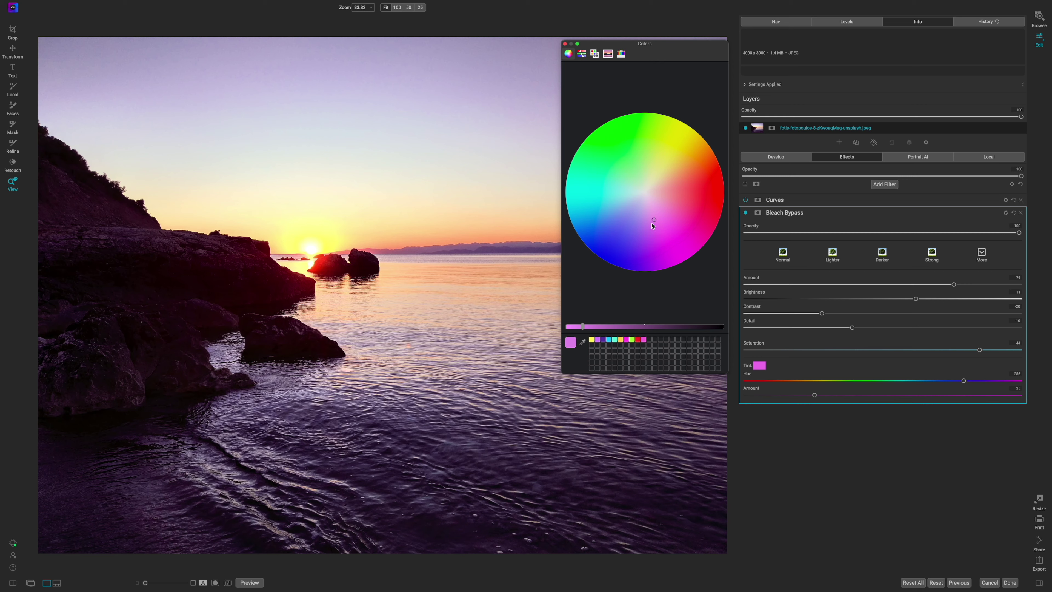
pyautogui.moveTo(656, 223); pyautogui.dragTo(639, 253)
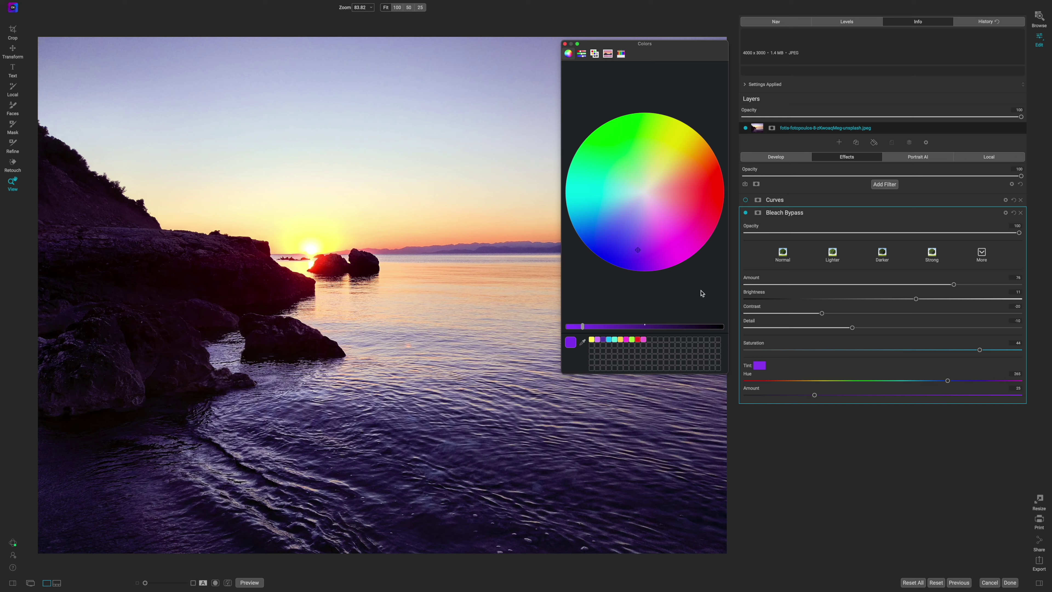
pyautogui.moveTo(640, 253); pyautogui.dragTo(658, 243)
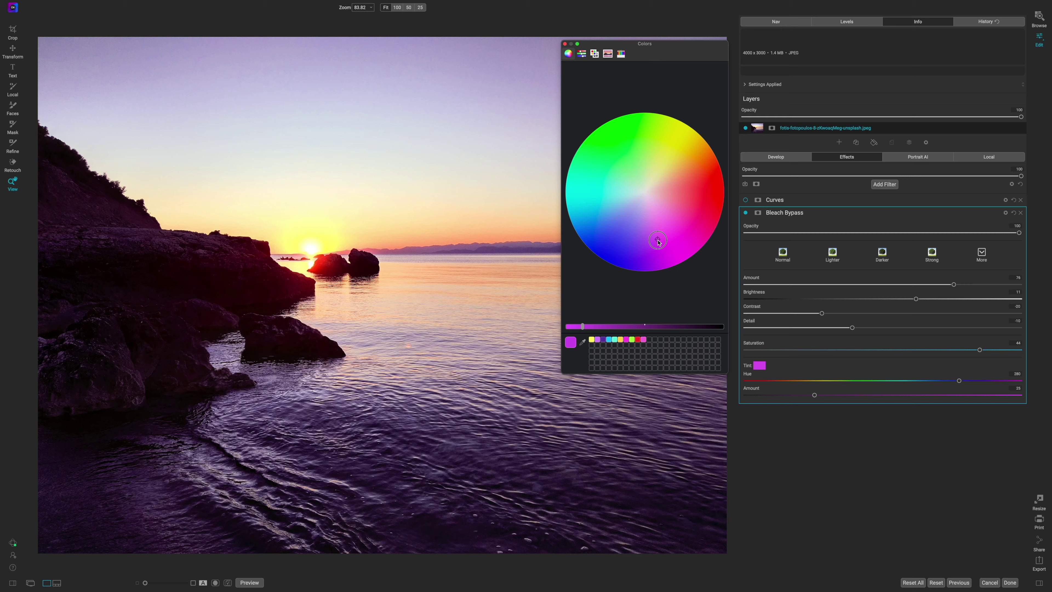
pyautogui.moveTo(659, 243); pyautogui.dragTo(694, 208)
pyautogui.moveTo(583, 328); pyautogui.dragTo(571, 327)
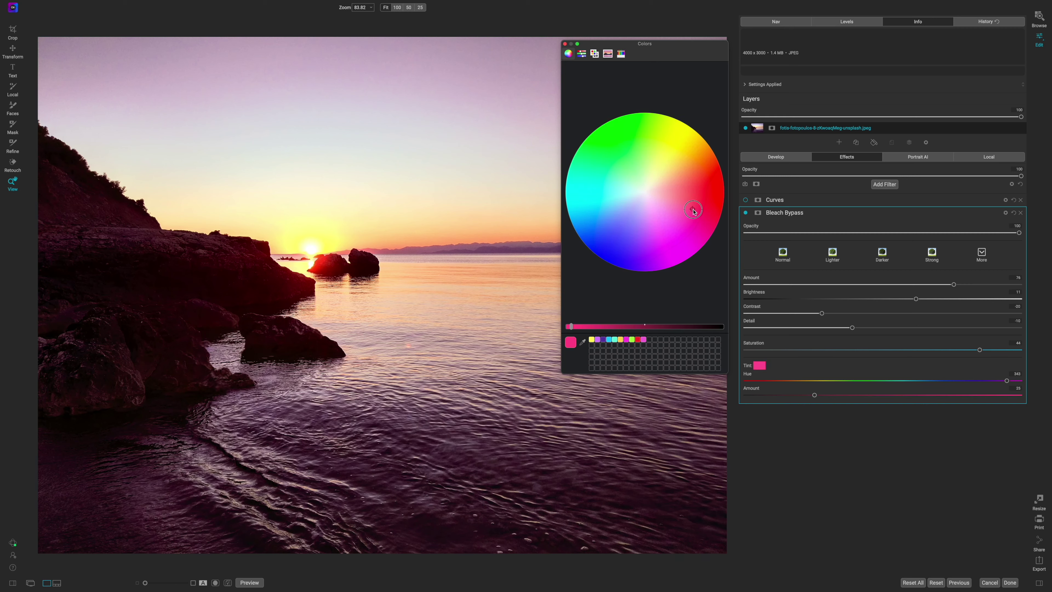
pyautogui.moveTo(572, 327); pyautogui.dragTo(619, 328)
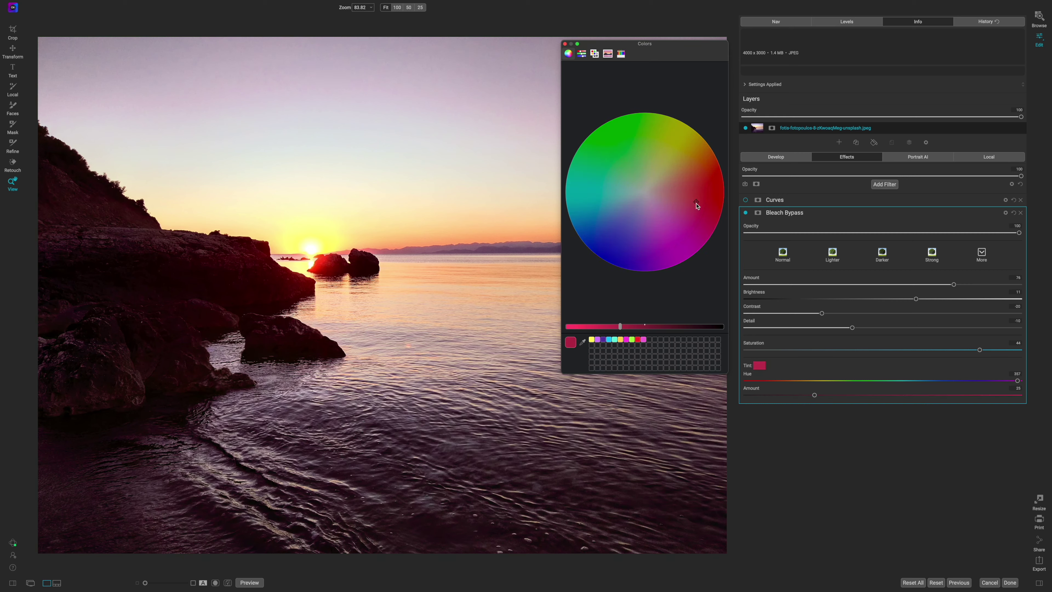
pyautogui.click(694, 216)
pyautogui.moveTo(698, 215); pyautogui.dragTo(706, 188)
pyautogui.moveTo(707, 188); pyautogui.dragTo(706, 185)
pyautogui.click(565, 45)
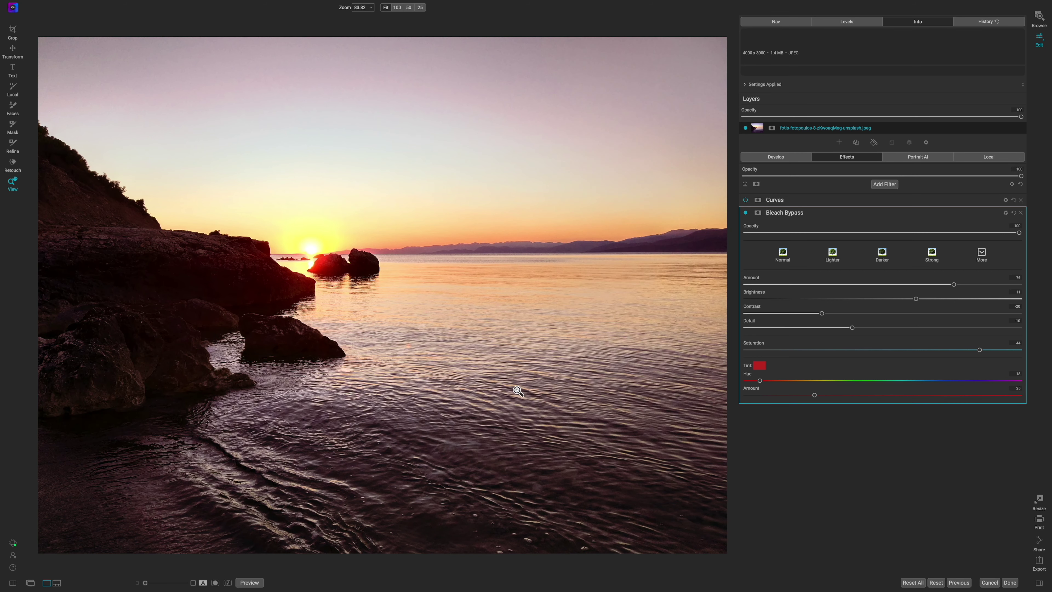
# Step: Compare the red-tinted seascape with the Bleach Bypass filter off and on
pyautogui.click(746, 213)
pyautogui.click(746, 214)
pyautogui.click(746, 214)
pyautogui.click(745, 214)
# Step: Try lowering the Bleach Bypass effect amount to 21, then reset it to its default of 50
pyautogui.moveTo(954, 286); pyautogui.dragTo(780, 286)
pyautogui.moveTo(845, 297); pyautogui.dragTo(803, 312)
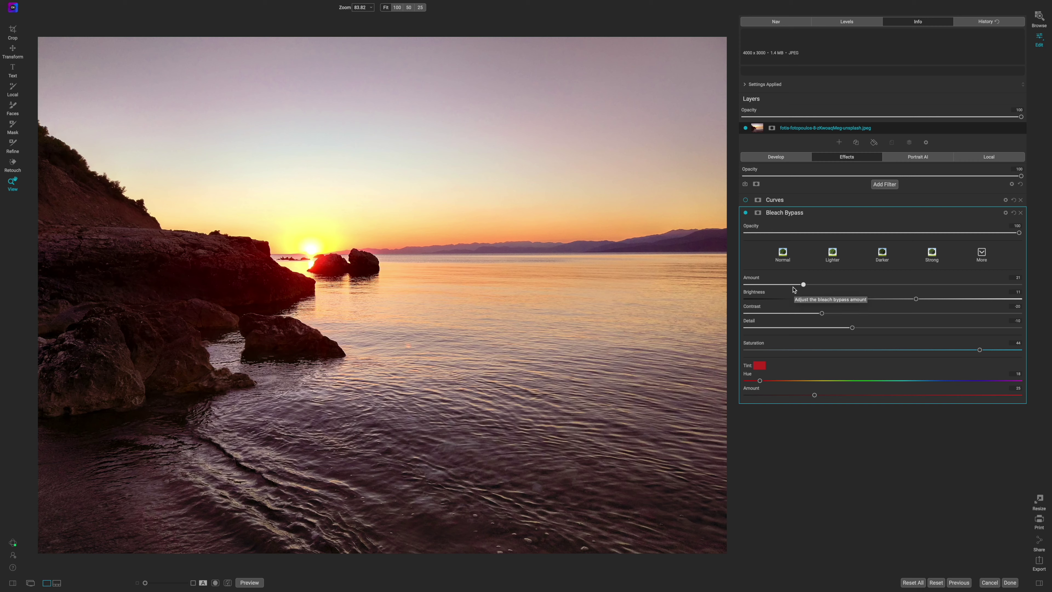
pyautogui.doubleClick(753, 277)
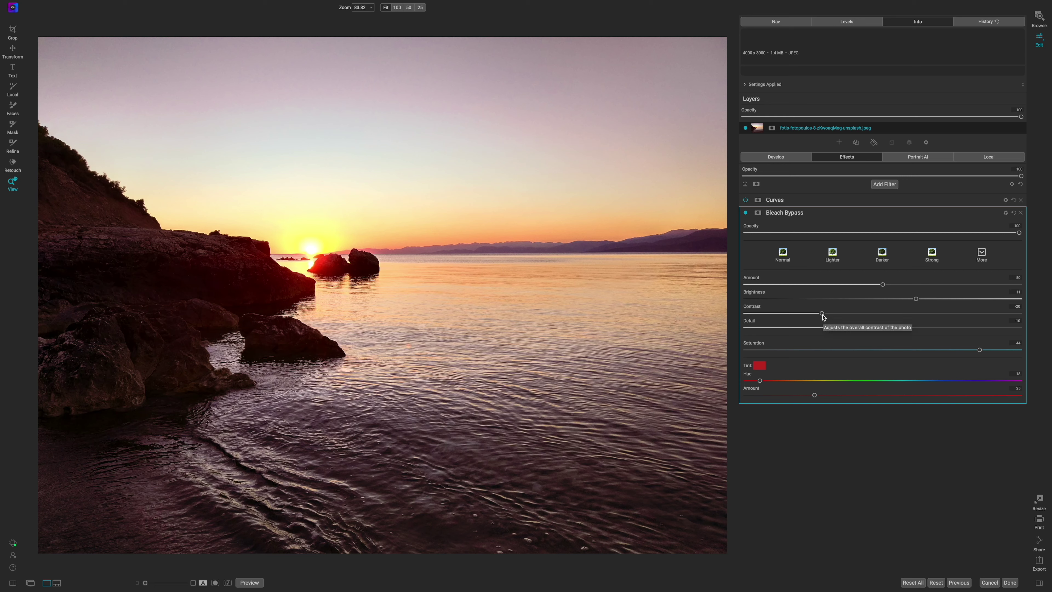
# Step: Set the Bleach Bypass contrast to -40 after trying a higher value, and the detail to -11
pyautogui.moveTo(823, 316); pyautogui.dragTo(931, 322)
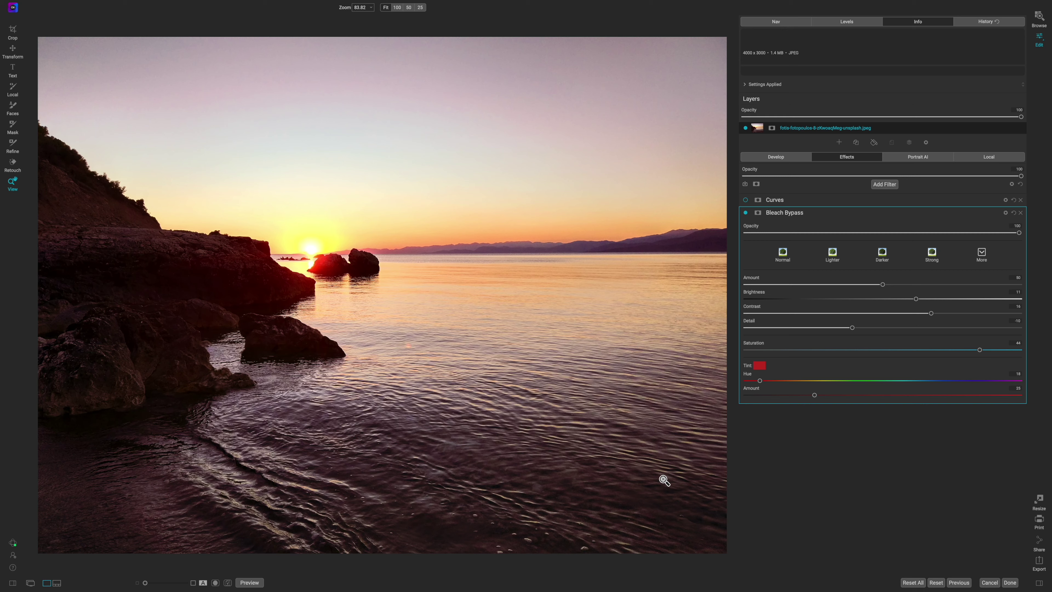
pyautogui.moveTo(931, 315); pyautogui.dragTo(790, 335)
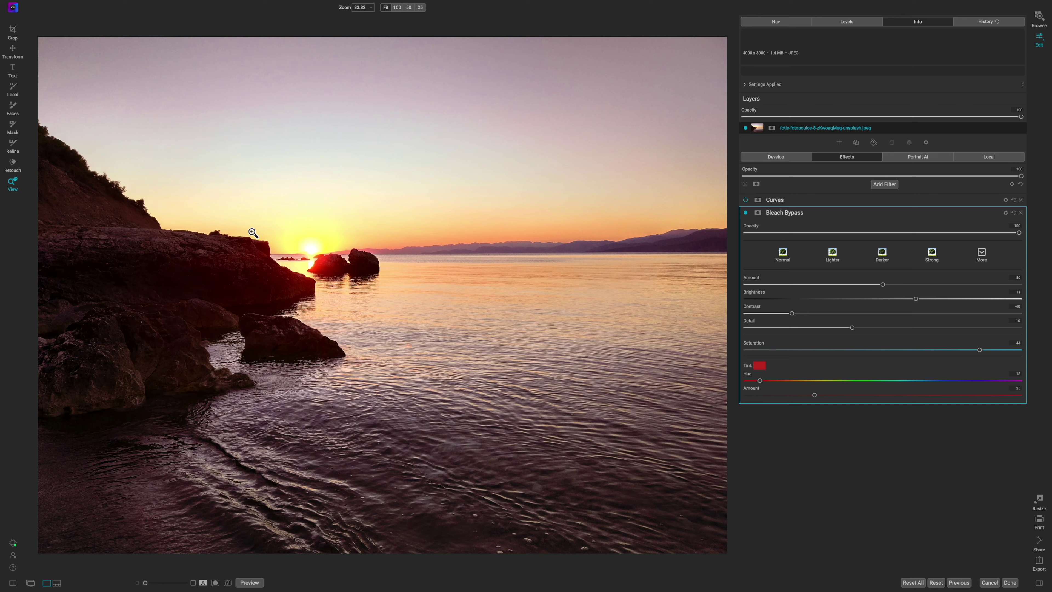
pyautogui.click(854, 329)
pyautogui.moveTo(853, 328)
pyautogui.mouseDown()
pyautogui.moveTo(960, 330)
pyautogui.moveTo(852, 335)
pyautogui.mouseUp()
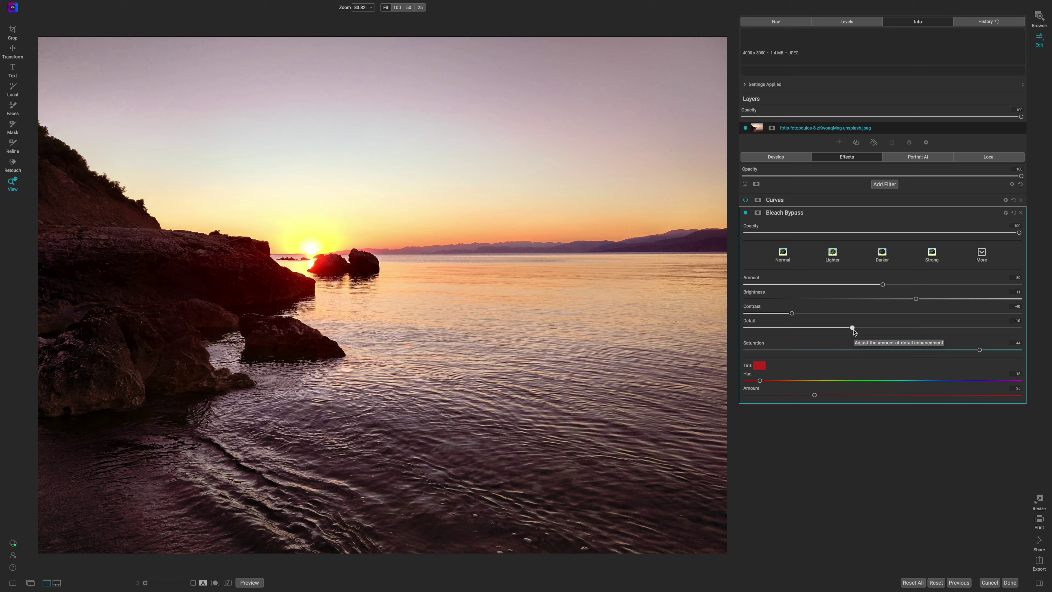
pyautogui.moveTo(853, 330); pyautogui.dragTo(848, 328)
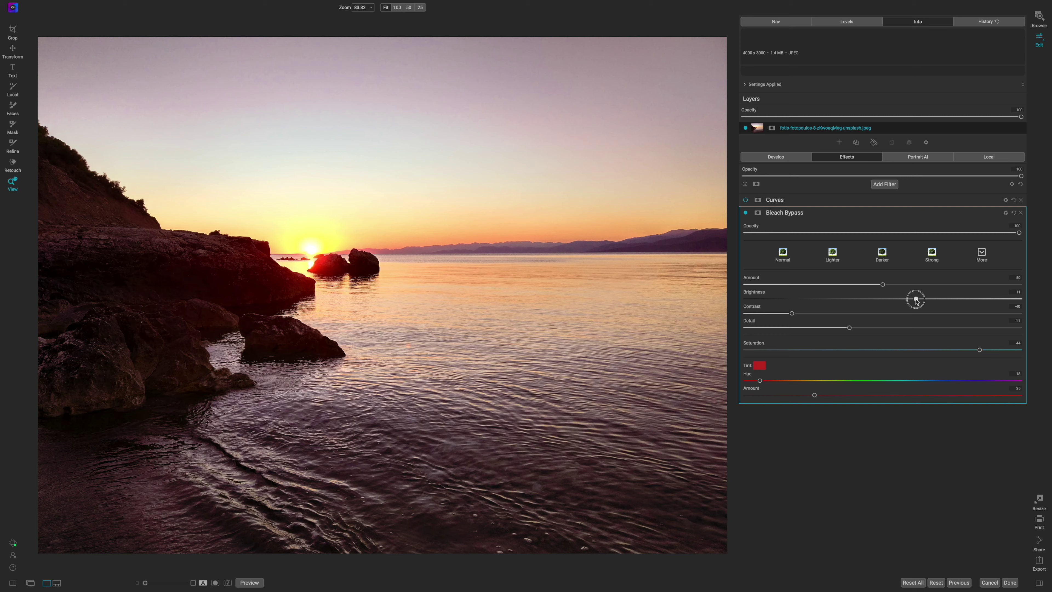
# Step: Set the Bleach Bypass brightness to 18 and the effect amount to 100
pyautogui.moveTo(917, 301)
pyautogui.mouseDown()
pyautogui.moveTo(787, 307)
pyautogui.moveTo(951, 302)
pyautogui.moveTo(934, 302)
pyautogui.mouseUp()
pyautogui.moveTo(938, 304); pyautogui.dragTo(1012, 304)
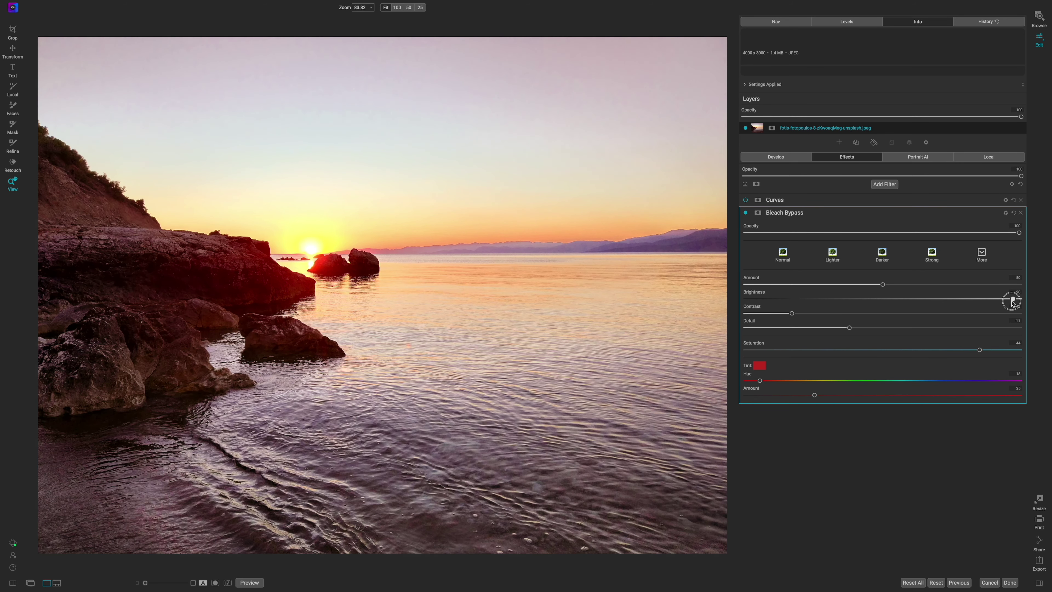
pyautogui.moveTo(1013, 303); pyautogui.dragTo(933, 309)
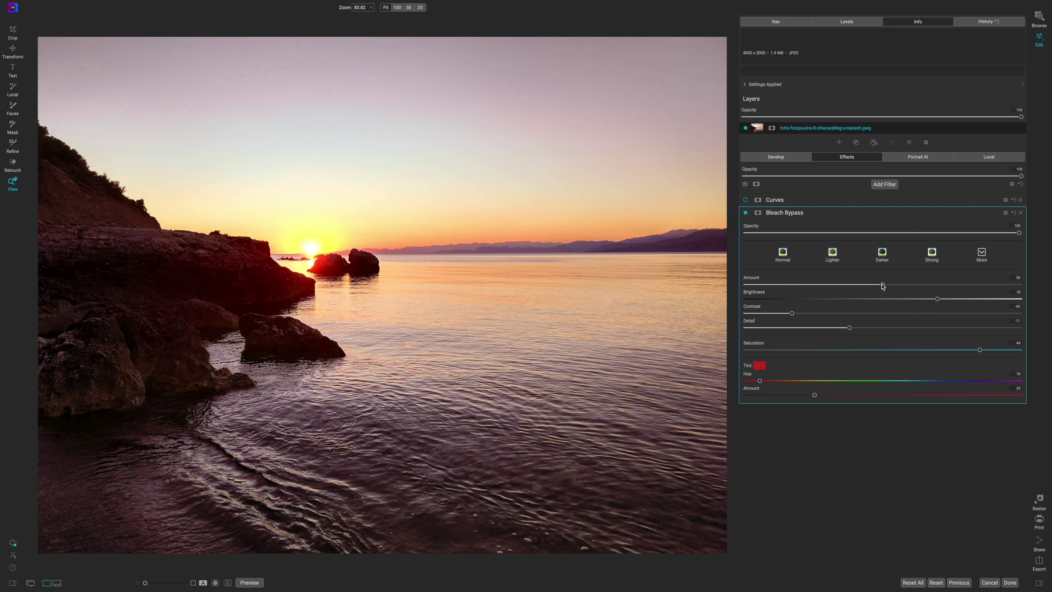
pyautogui.moveTo(883, 285); pyautogui.dragTo(973, 285)
pyautogui.moveTo(891, 286); pyautogui.dragTo(1036, 286)
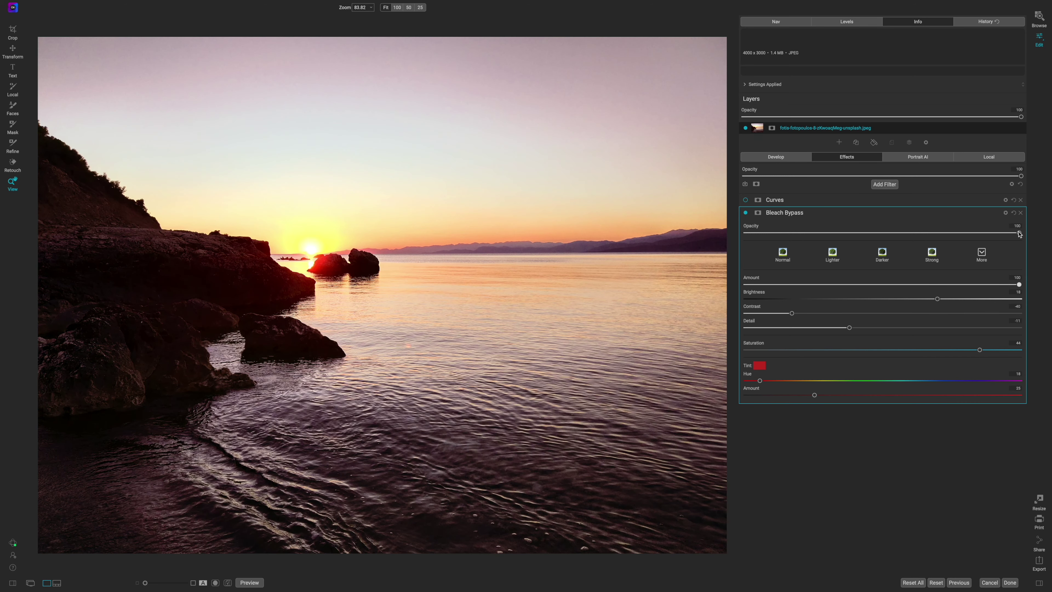
# Step: Reduce the Bleach Bypass opacity to 62 and compare the photo with the filter off and on
pyautogui.moveTo(1020, 233); pyautogui.dragTo(915, 234)
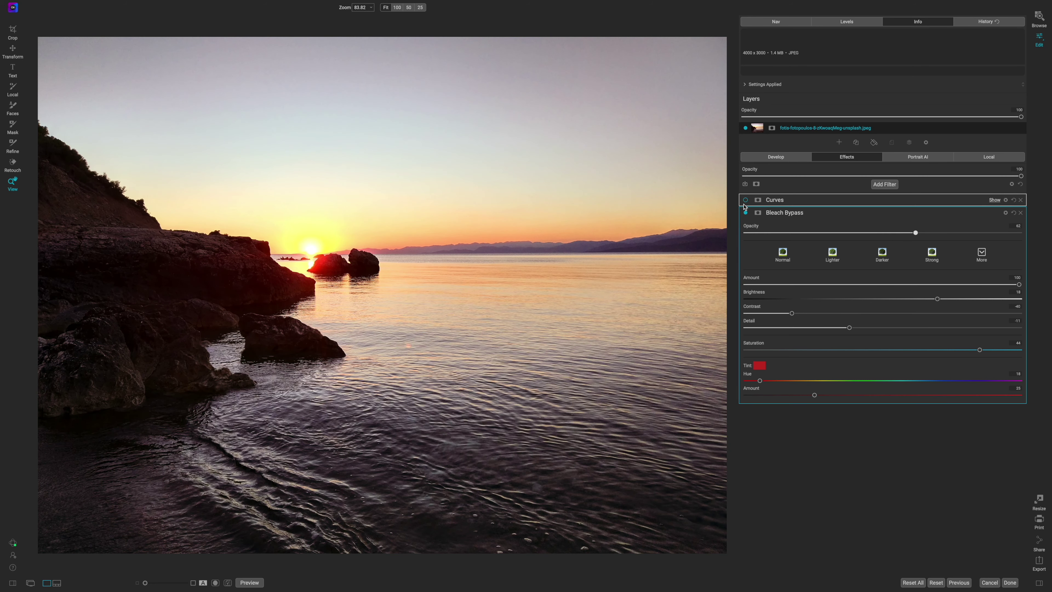
pyautogui.click(745, 213)
pyautogui.click(746, 213)
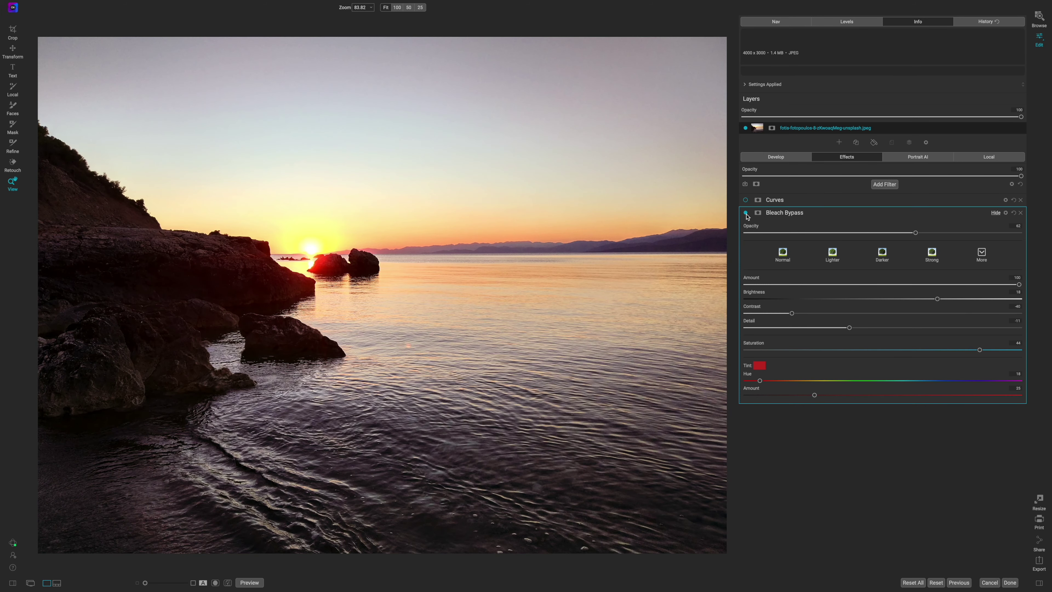
pyautogui.click(746, 213)
pyautogui.click(746, 213)
# Step: Try a Bleach Bypass opacity of about 9, return it to 62, and compare the filter off and on
pyautogui.moveTo(916, 235); pyautogui.dragTo(770, 234)
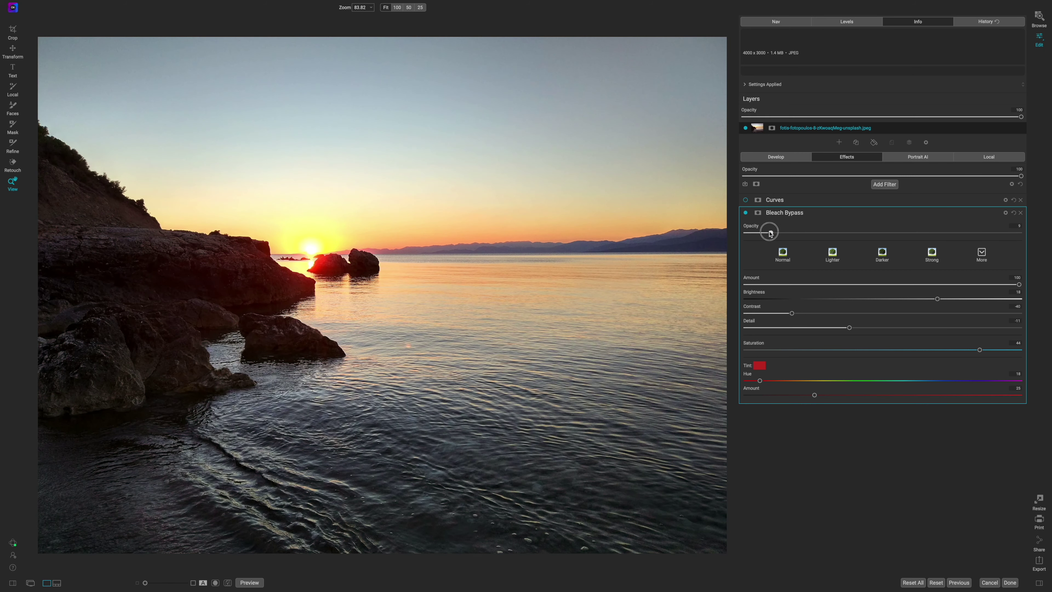
pyautogui.click(746, 213)
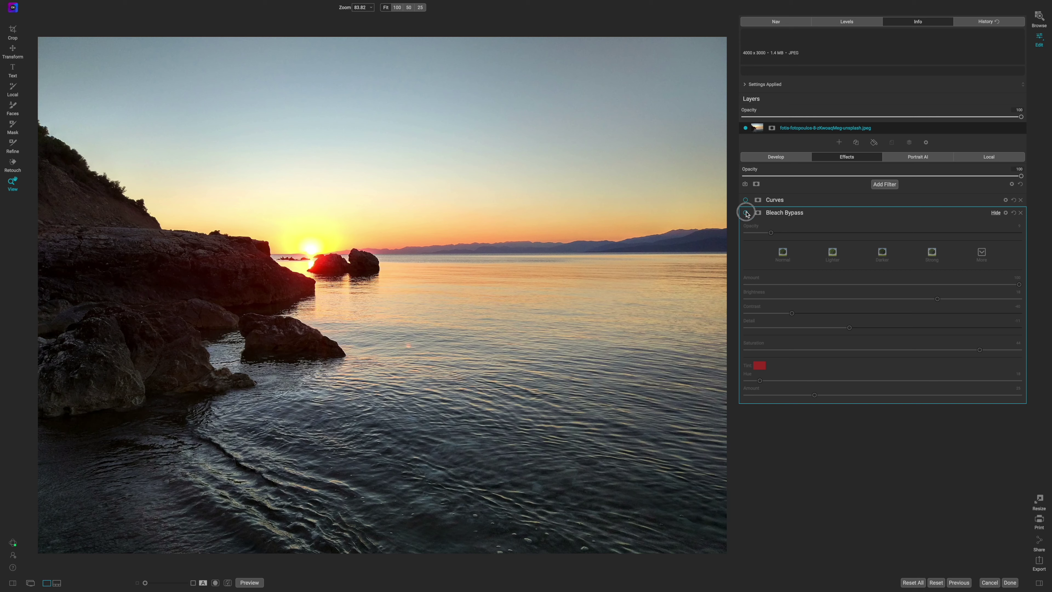
pyautogui.click(747, 213)
pyautogui.moveTo(771, 234); pyautogui.dragTo(916, 240)
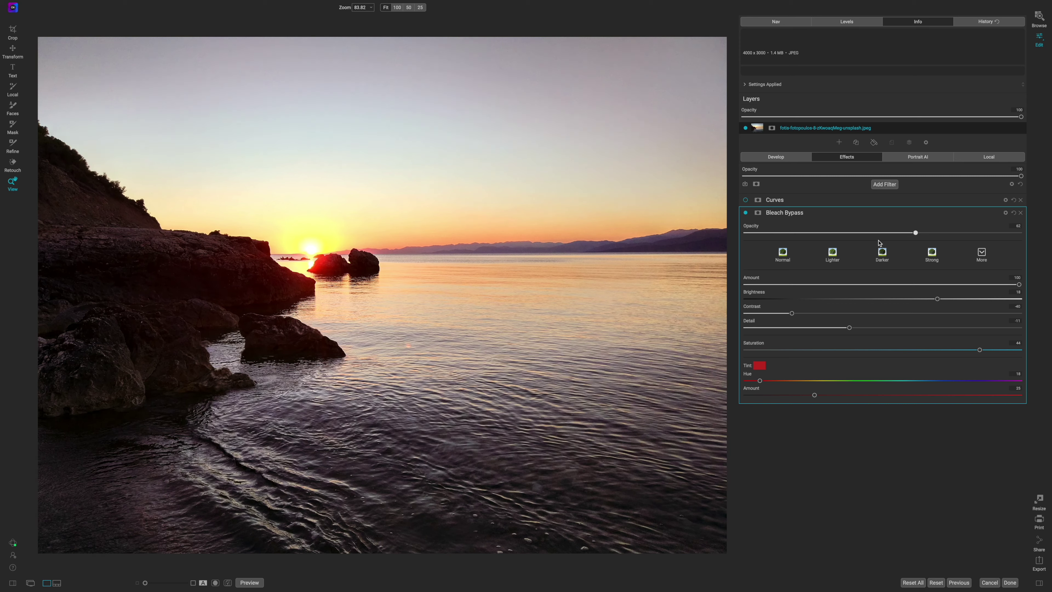
pyautogui.click(746, 213)
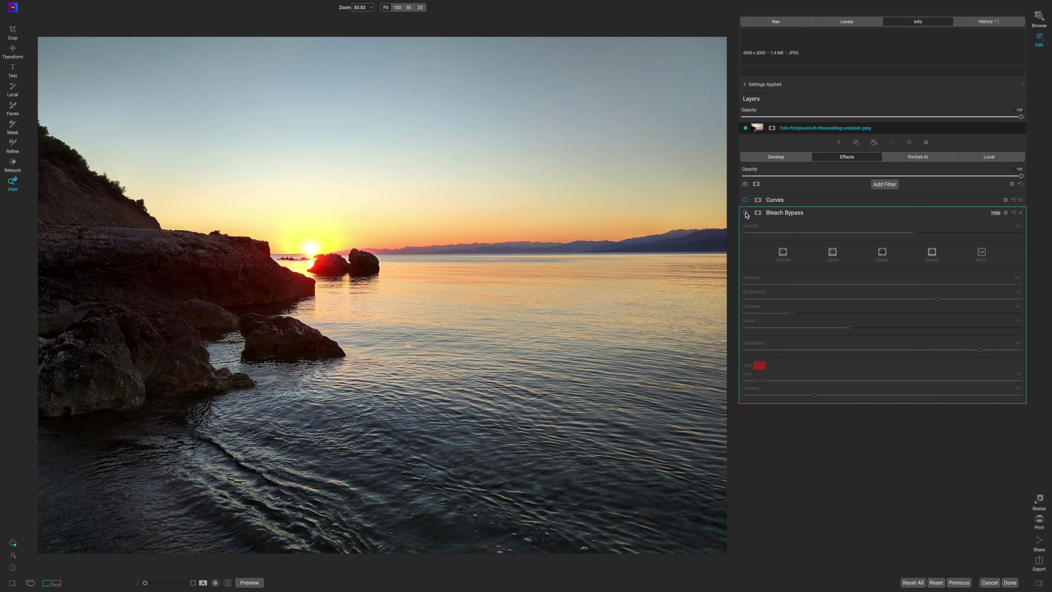
pyautogui.click(746, 214)
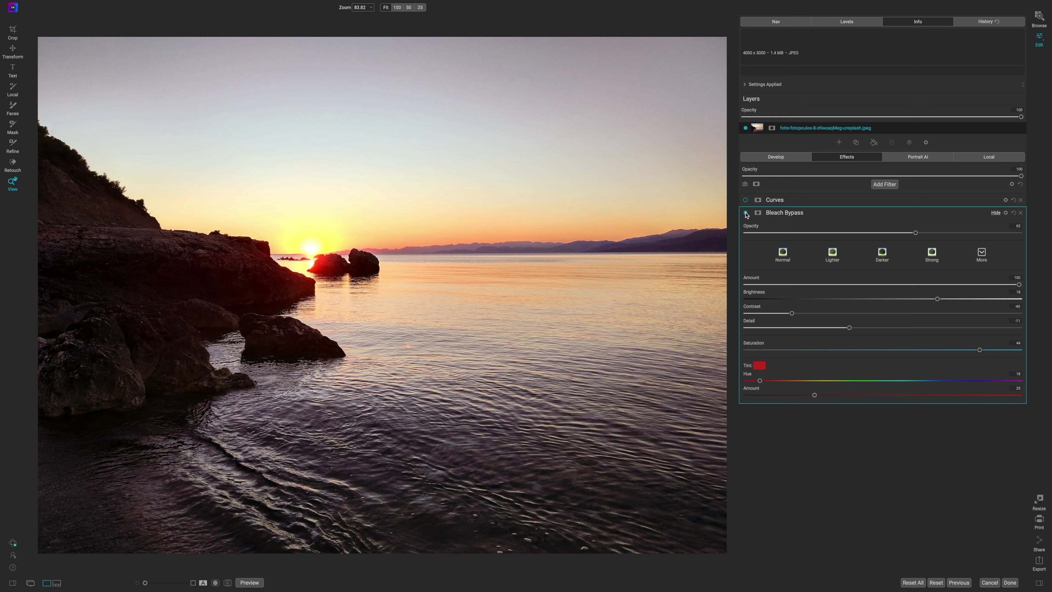
# Step: Collapse the Bleach Bypass filter, expand the Curves filter and turn it on
pyautogui.click(823, 217)
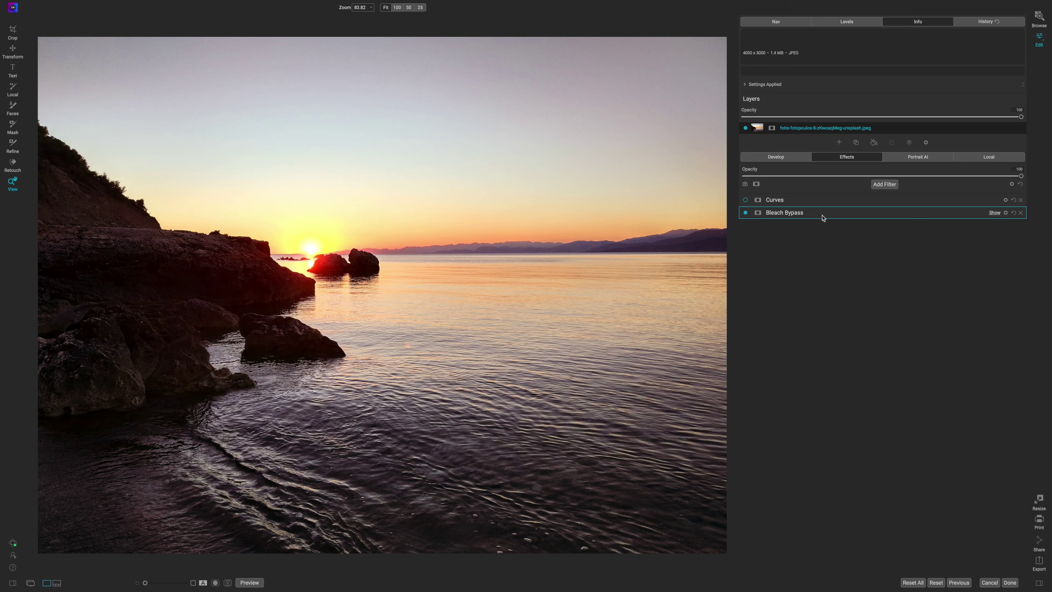
pyautogui.click(799, 203)
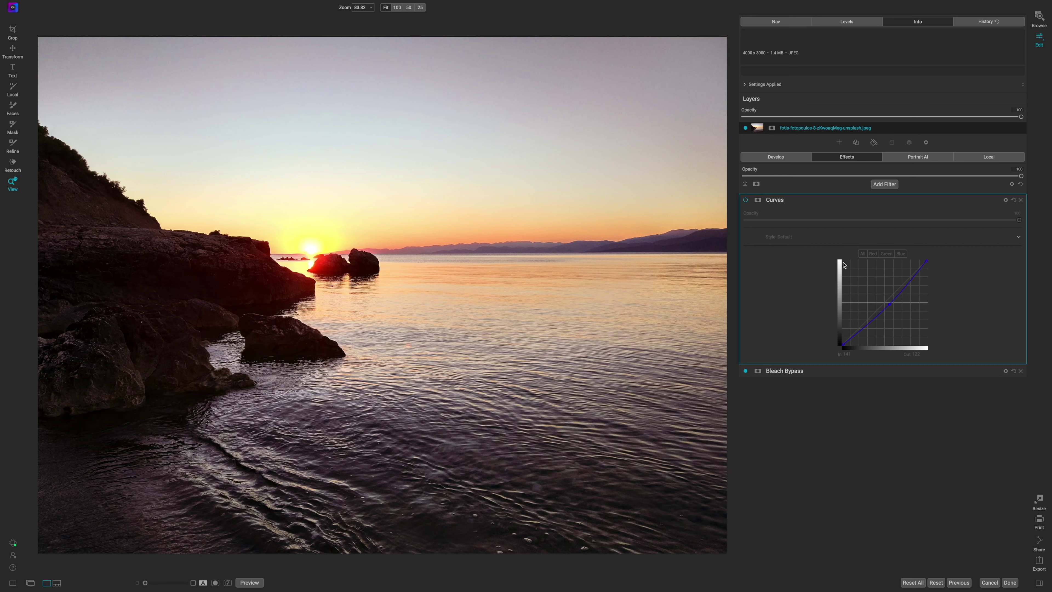
pyautogui.click(746, 200)
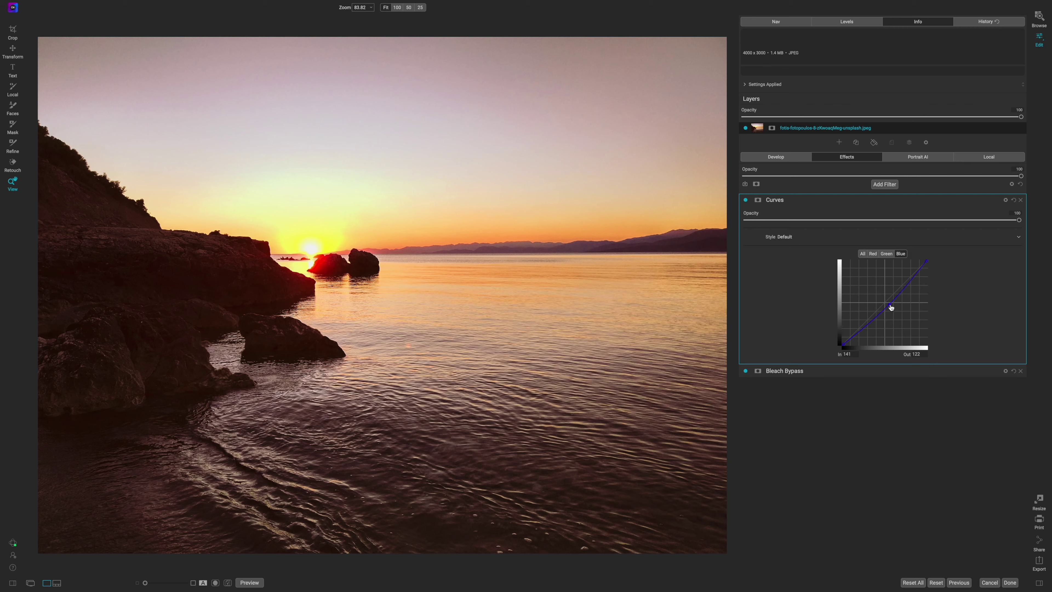
# Step: On the green curve, move the white endpoint to the upper corner and the highlight point to input 224, output 222
pyautogui.click(887, 254)
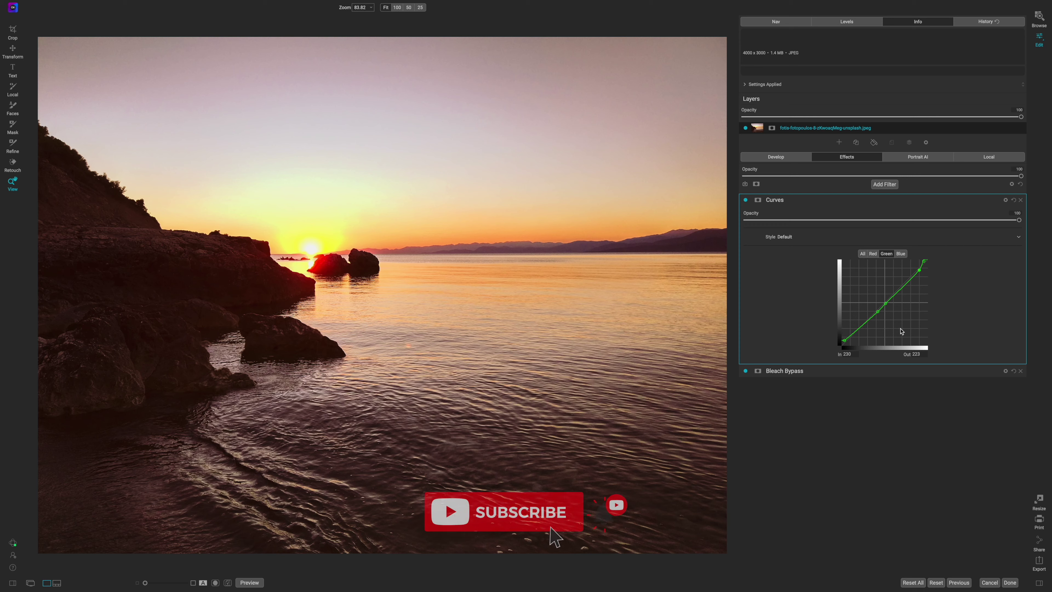
pyautogui.click(928, 260)
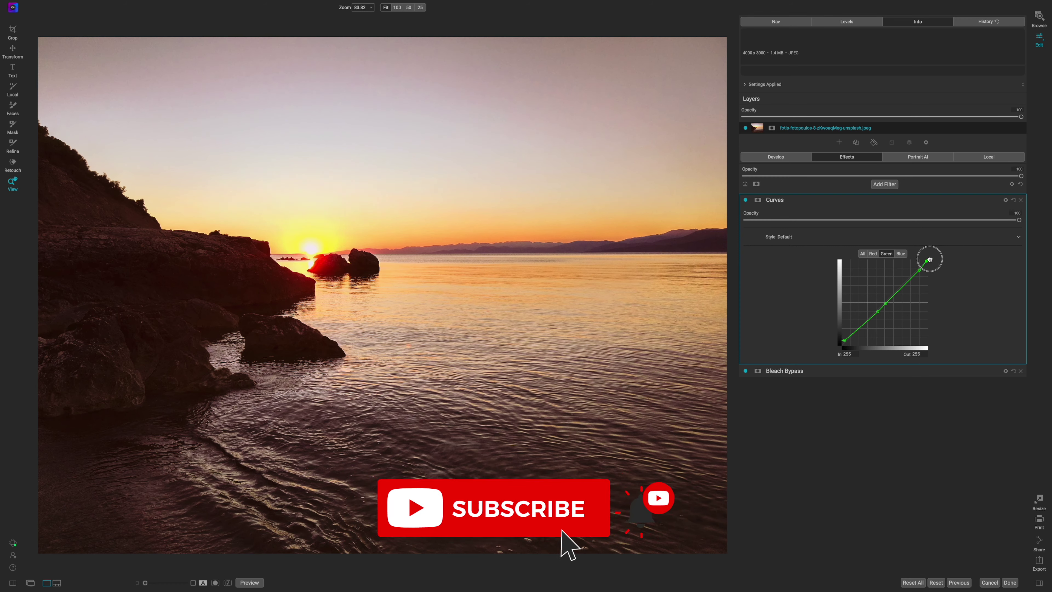
pyautogui.moveTo(930, 260); pyautogui.dragTo(918, 271)
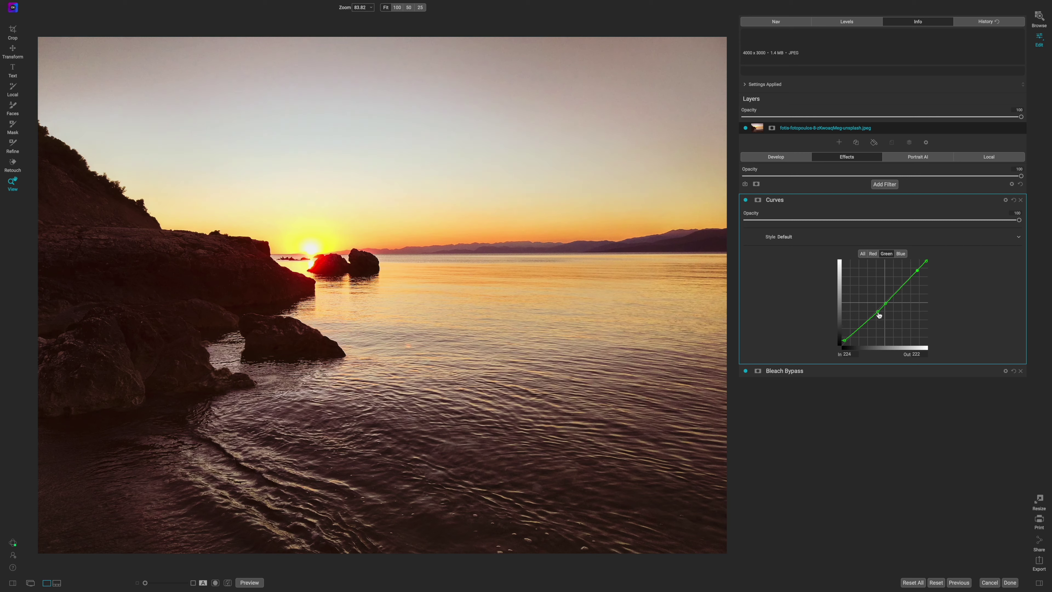
# Step: Reshape the green curve's midtones and shadows, shift its black endpoint to the lower corner, and lower the highlight point to input 223, output 204
pyautogui.moveTo(879, 313); pyautogui.dragTo(886, 303)
pyautogui.moveTo(878, 314); pyautogui.dragTo(868, 321)
pyautogui.moveTo(868, 320); pyautogui.dragTo(867, 320)
pyautogui.moveTo(846, 340); pyautogui.dragTo(840, 347)
pyautogui.moveTo(919, 273); pyautogui.dragTo(917, 277)
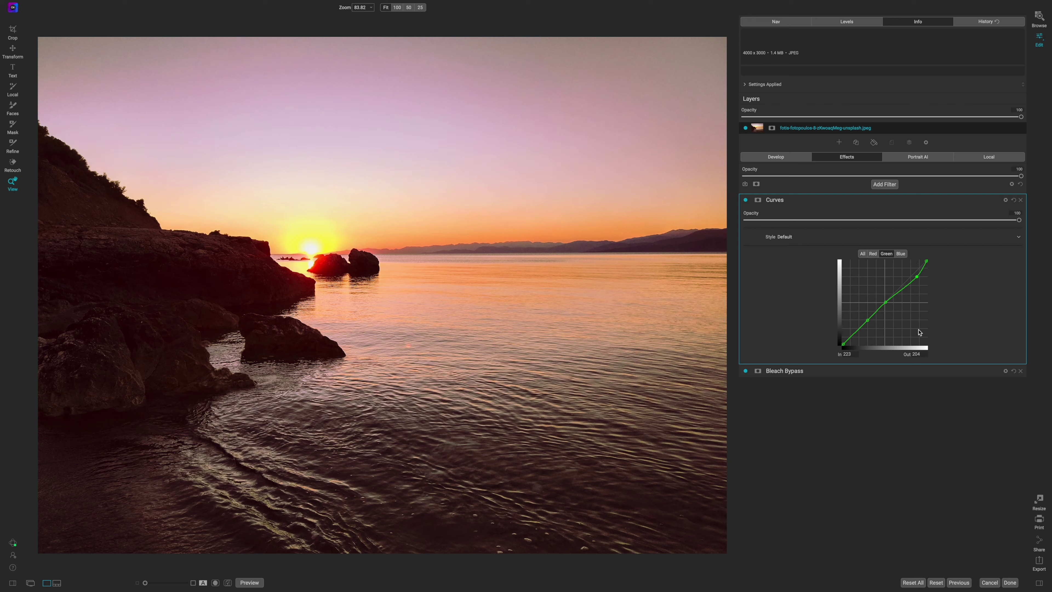
# Step: Add a shadow point to the red curve near input 44, output 45, and fine-tune its position in small moves
pyautogui.click(874, 254)
pyautogui.click(857, 331)
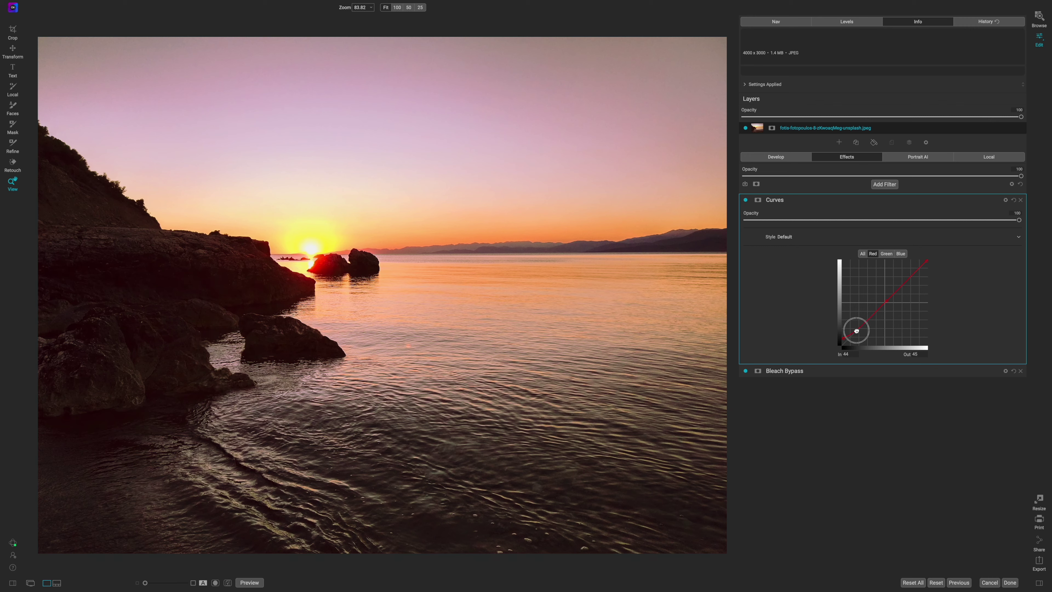
pyautogui.moveTo(857, 330); pyautogui.dragTo(856, 330)
pyautogui.moveTo(857, 332); pyautogui.dragTo(856, 332)
pyautogui.moveTo(856, 331); pyautogui.dragTo(857, 333)
# Step: Reshape the combined curve's midtones and shadows, with the shadow point at input 51, output 57, and lower the Curves filter's opacity to 38
pyautogui.click(863, 253)
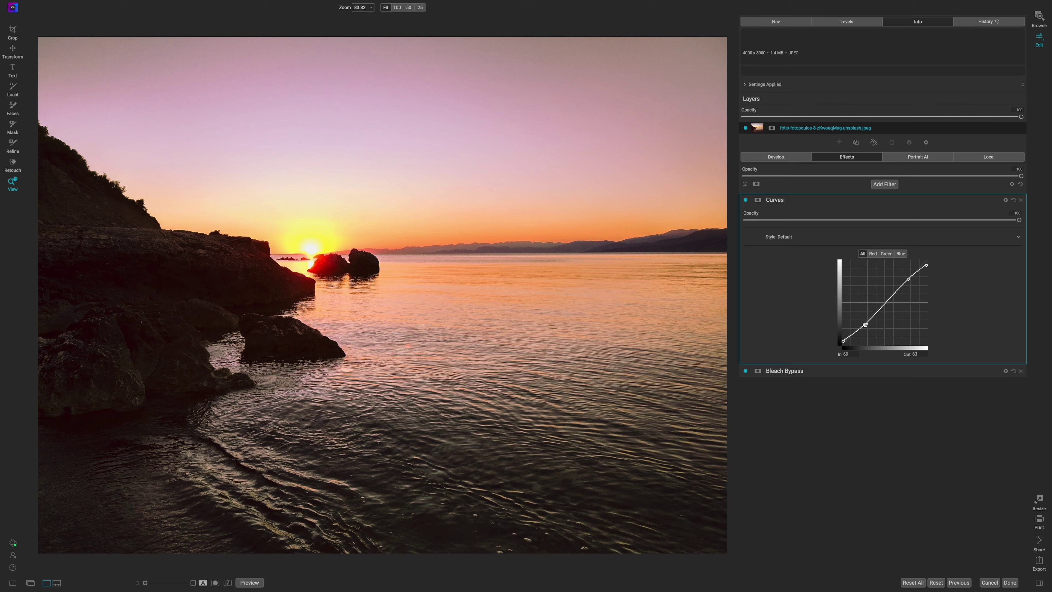
pyautogui.moveTo(865, 325); pyautogui.dragTo(887, 302)
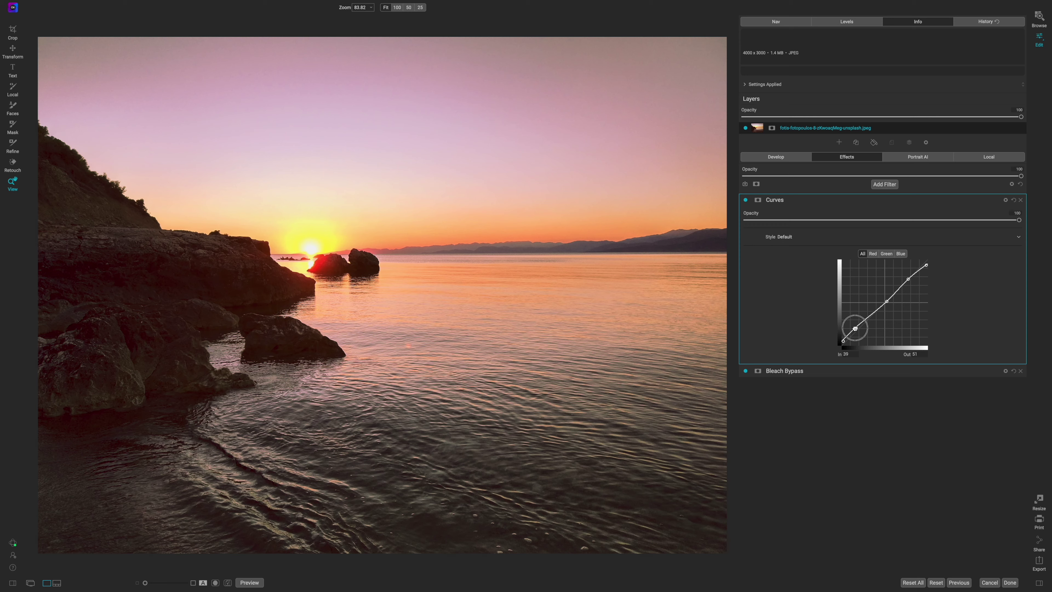
pyautogui.moveTo(845, 343); pyautogui.dragTo(834, 350)
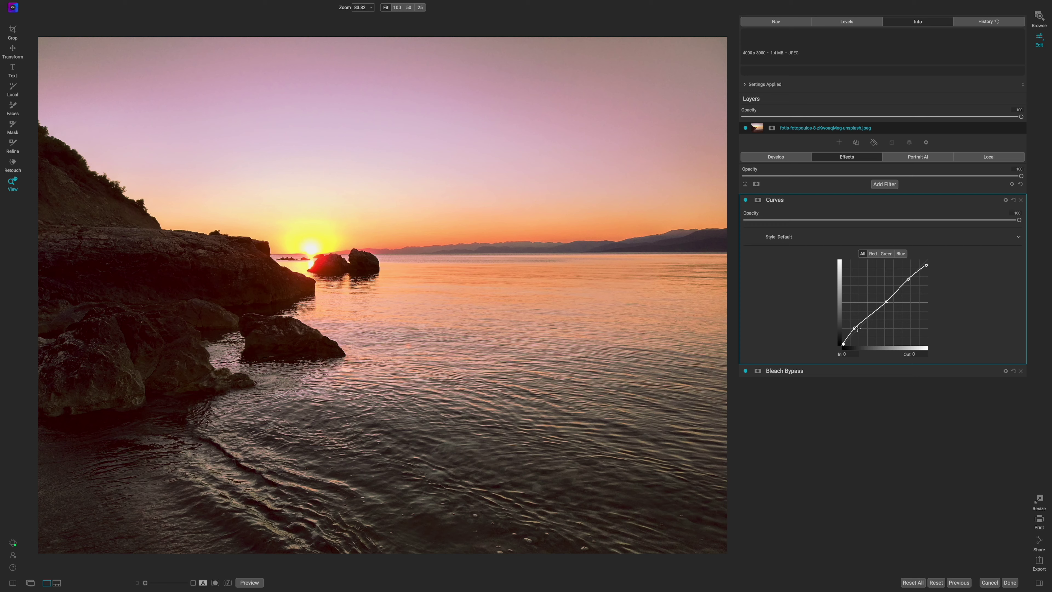
pyautogui.moveTo(856, 330); pyautogui.dragTo(859, 326)
pyautogui.moveTo(1019, 223); pyautogui.dragTo(850, 228)
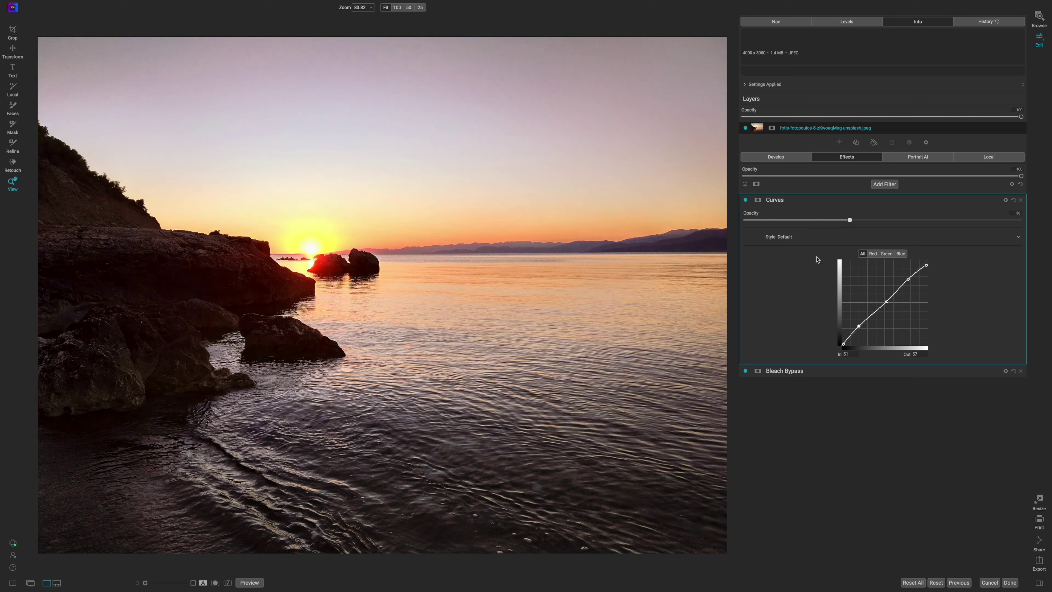
pyautogui.click(838, 202)
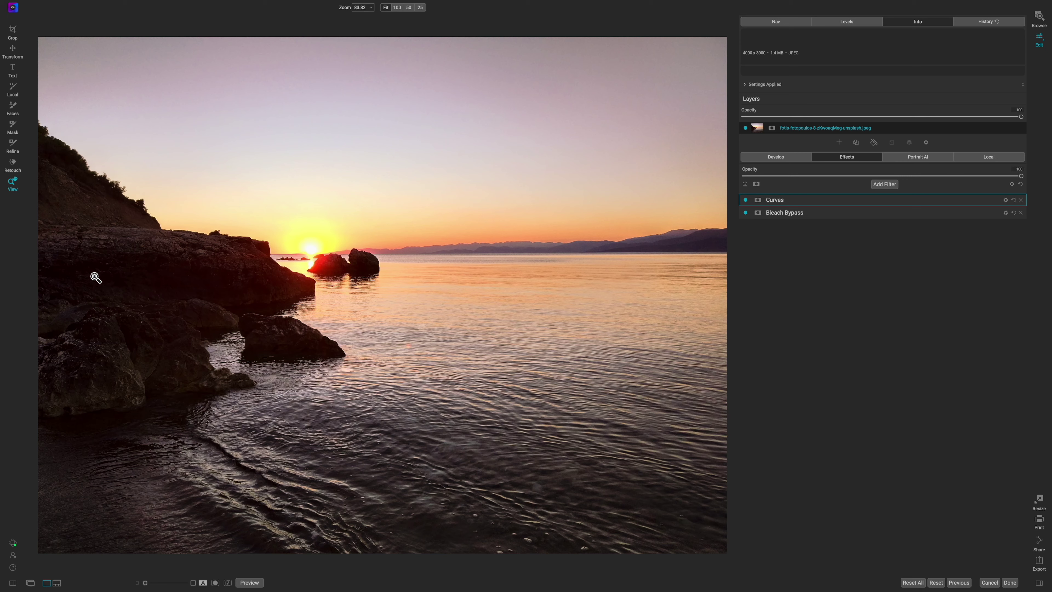
# Step: Start a local adjustment with the Lighten style and set its exposure to about 0.6
pyautogui.click(989, 162)
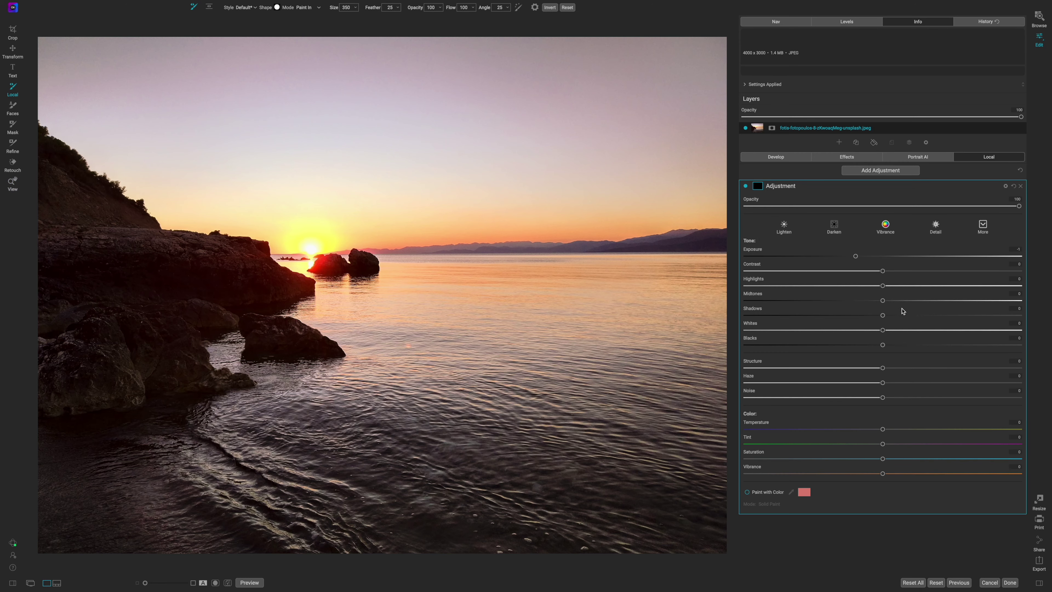
pyautogui.click(785, 229)
pyautogui.moveTo(906, 257); pyautogui.dragTo(899, 260)
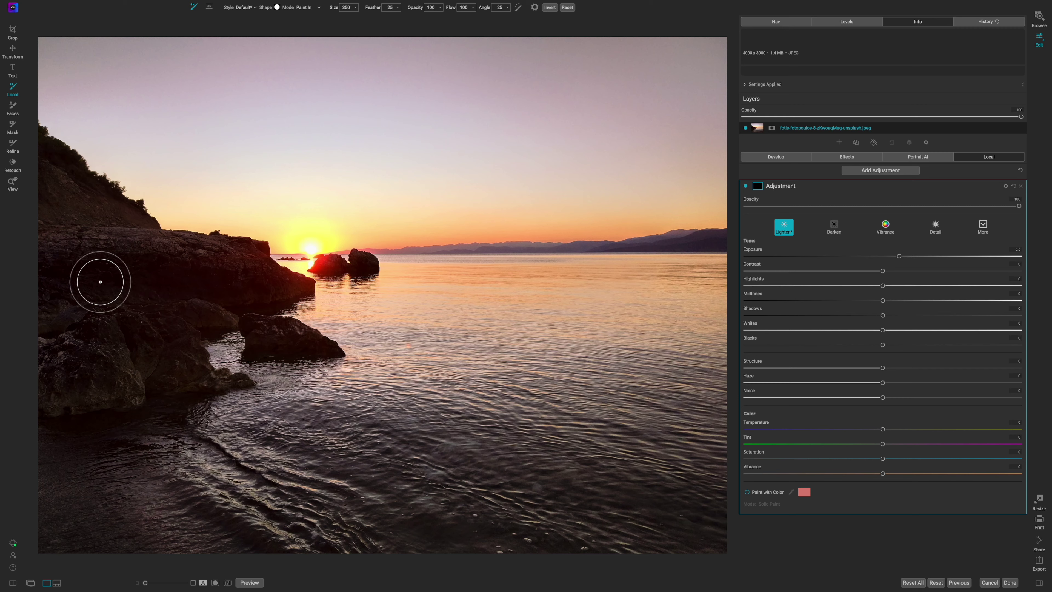
# Step: Paint the lightening over the shoreline rocks with brush feather at 100, starting at size 300 and reducing the brush to 150
pyautogui.click(398, 9)
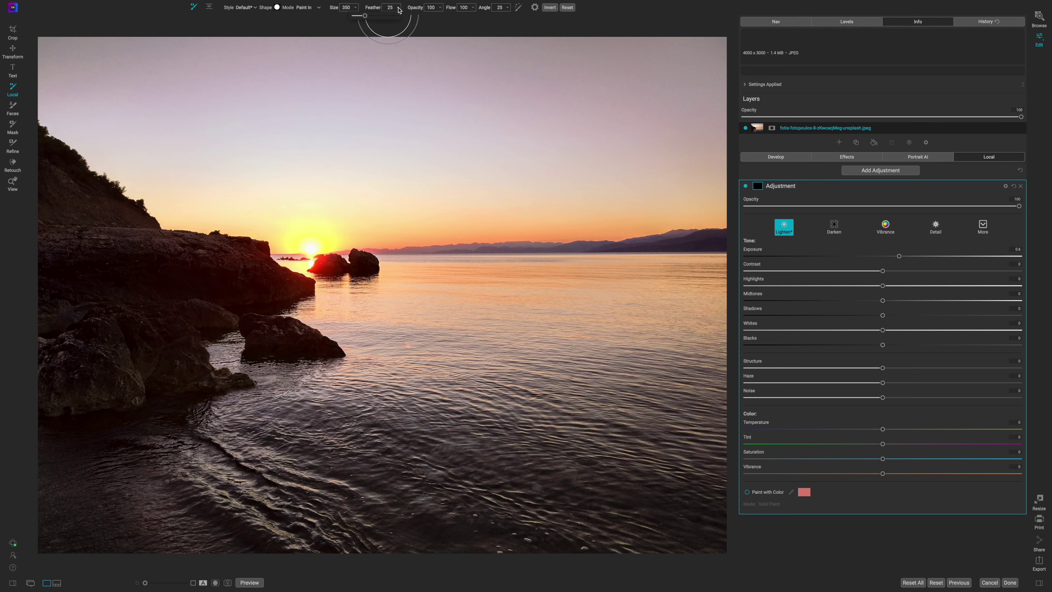
pyautogui.moveTo(363, 17); pyautogui.dragTo(427, 18)
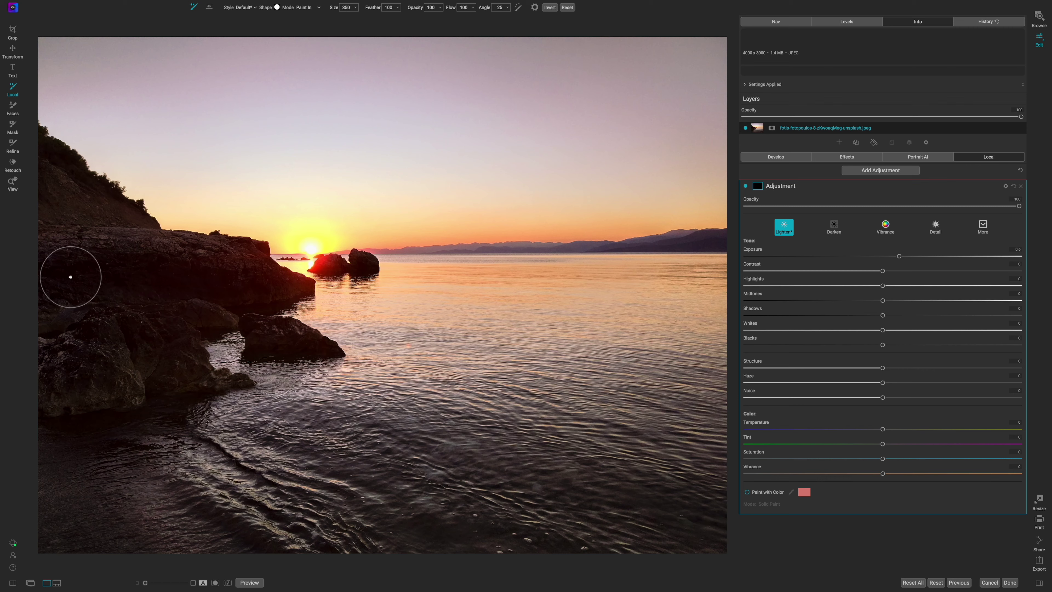
pyautogui.press('[')
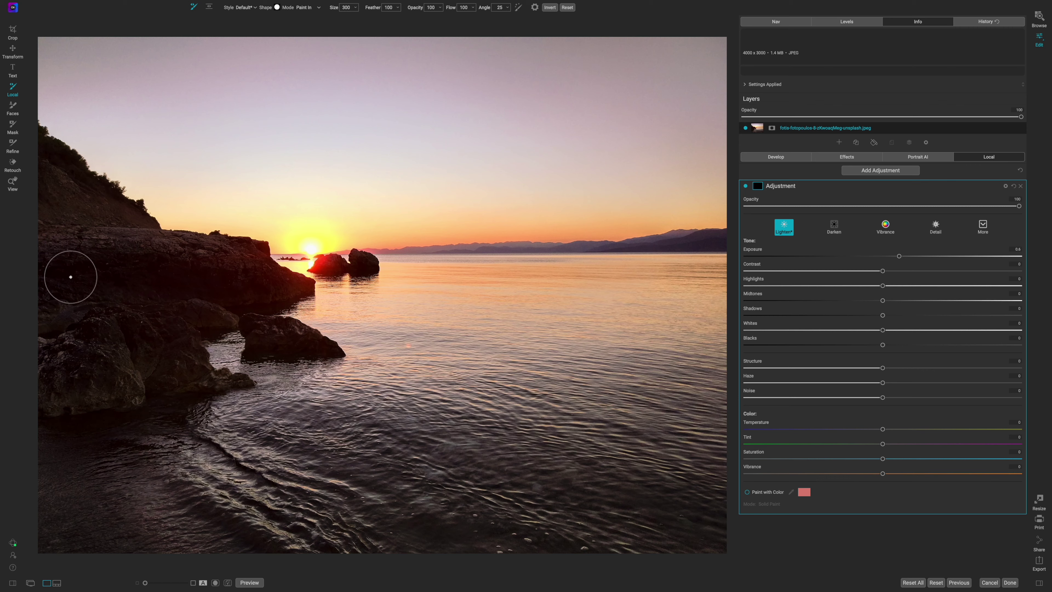
pyautogui.moveTo(66, 276)
pyautogui.mouseDown()
pyautogui.moveTo(268, 285)
pyautogui.moveTo(201, 277)
pyautogui.moveTo(52, 291)
pyautogui.moveTo(141, 312)
pyautogui.moveTo(89, 345)
pyautogui.moveTo(57, 377)
pyautogui.moveTo(65, 383)
pyautogui.moveTo(141, 344)
pyautogui.moveTo(187, 364)
pyautogui.moveTo(164, 328)
pyautogui.moveTo(196, 319)
pyautogui.moveTo(318, 344)
pyautogui.mouseUp()
pyautogui.press('[')
pyautogui.press('[')
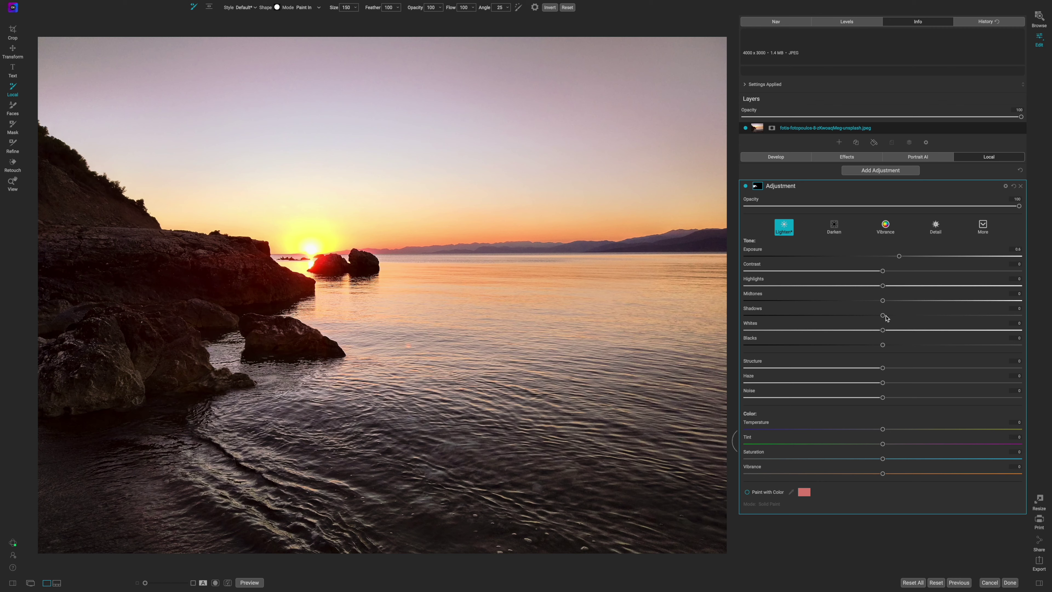
# Step: Lift the local adjustment's shadows slightly, set its exposure to 0.35, and lower its opacity to 57
pyautogui.moveTo(885, 318)
pyautogui.mouseDown()
pyautogui.moveTo(907, 318)
pyautogui.moveTo(894, 317)
pyautogui.mouseUp()
pyautogui.moveTo(900, 256); pyautogui.dragTo(893, 259)
pyautogui.moveTo(894, 315)
pyautogui.mouseDown()
pyautogui.moveTo(971, 320)
pyautogui.moveTo(891, 321)
pyautogui.mouseUp()
pyautogui.moveTo(1020, 206); pyautogui.dragTo(902, 213)
# Step: Set the local adjustment mask's feather to 36 and check the softened mask in the mask view
pyautogui.click(757, 187)
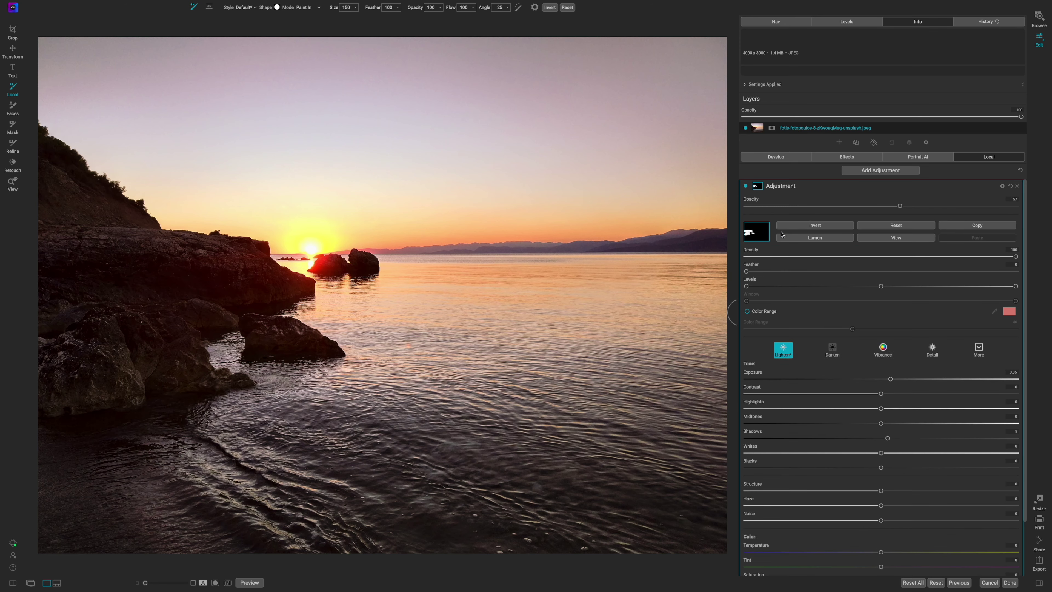
pyautogui.moveTo(748, 273); pyautogui.dragTo(844, 276)
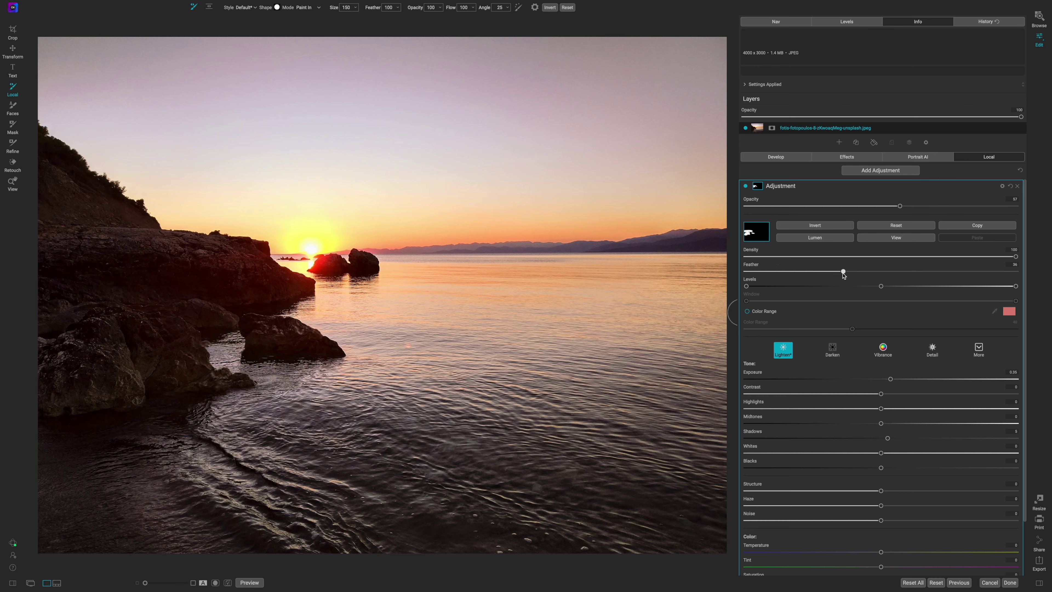
pyautogui.click(884, 244)
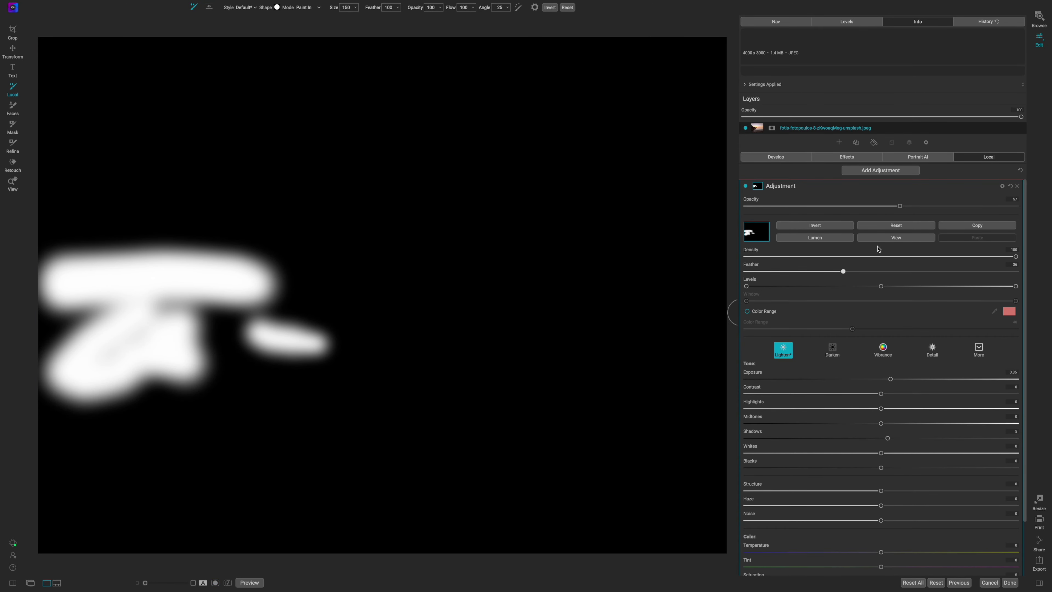
pyautogui.click(884, 238)
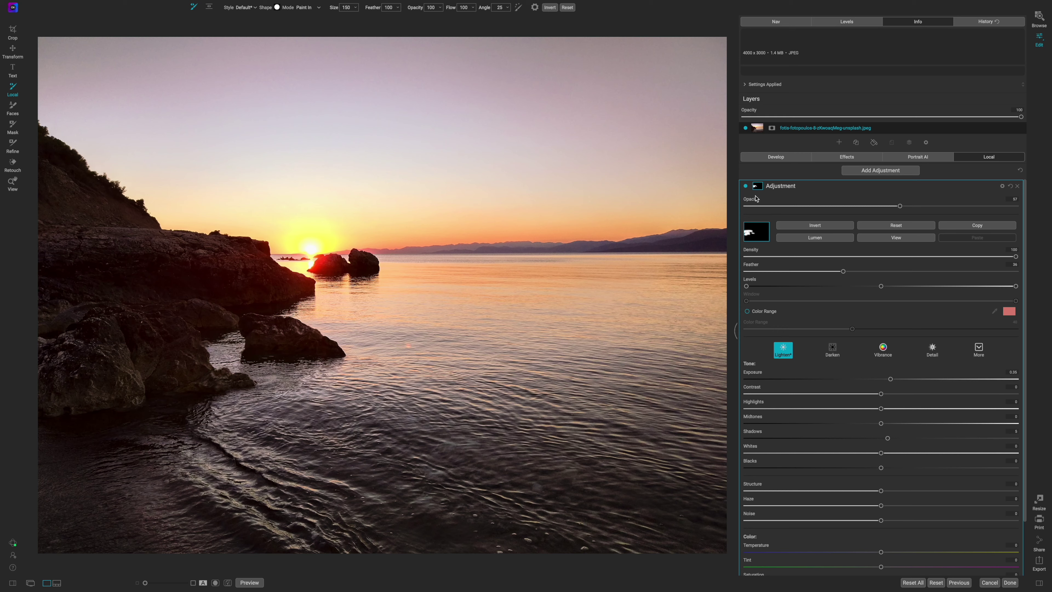
# Step: Compare the seascape with the local adjustment off and on, and collapse the adjustment
pyautogui.click(746, 187)
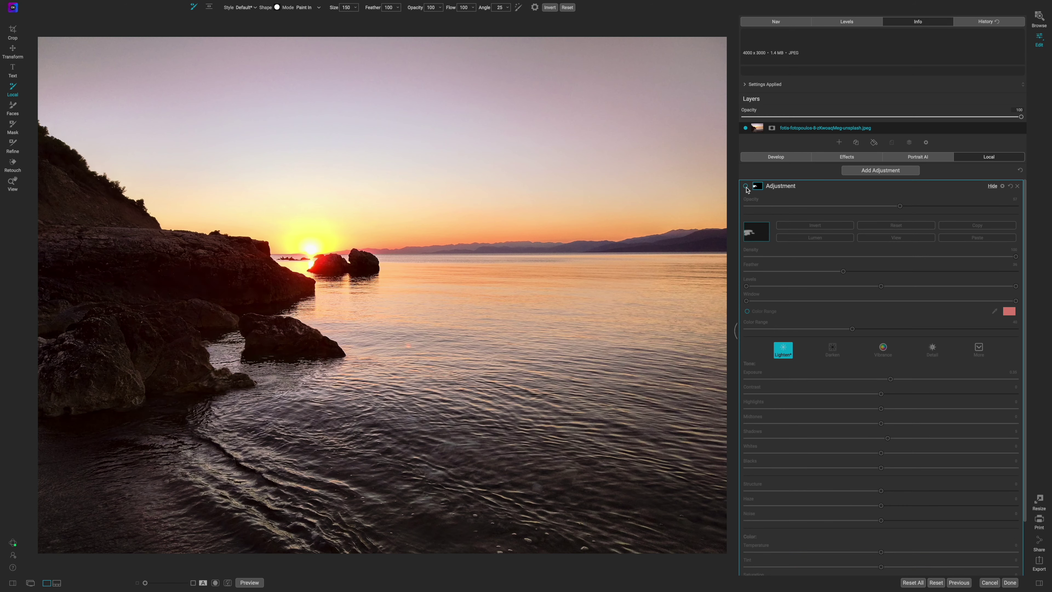
pyautogui.click(747, 187)
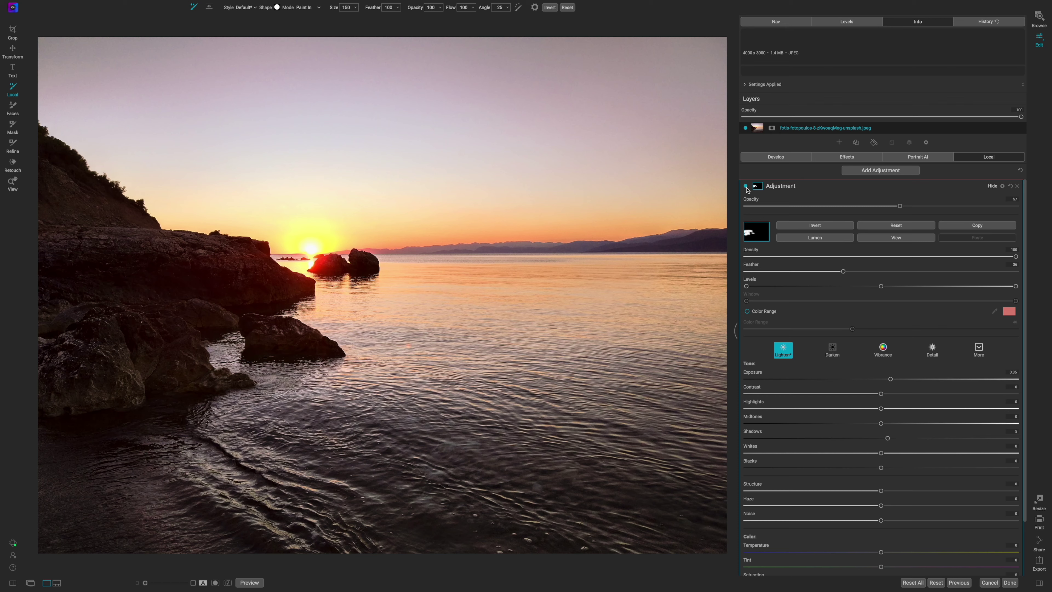
pyautogui.click(820, 185)
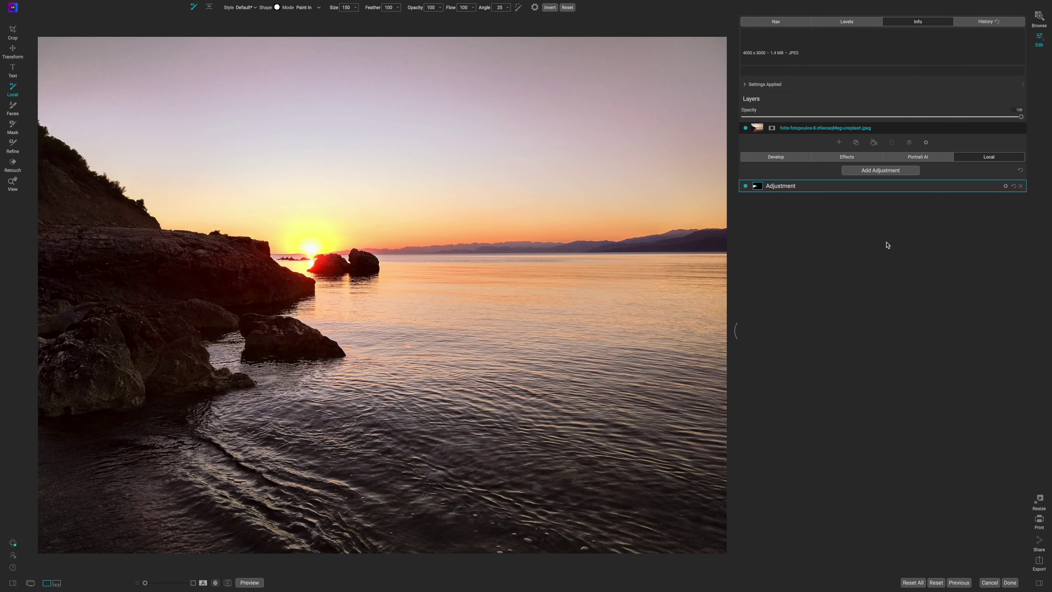
# Step: Return to the effects stack, expand the Bleach Bypass filter, and lower its saturation slightly
pyautogui.click(848, 158)
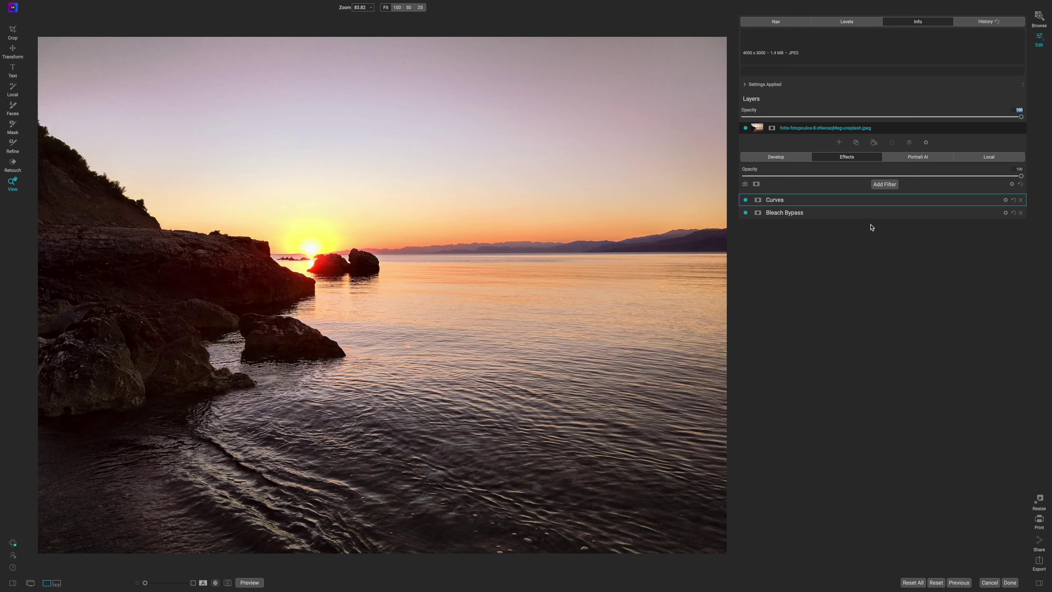
pyautogui.click(851, 219)
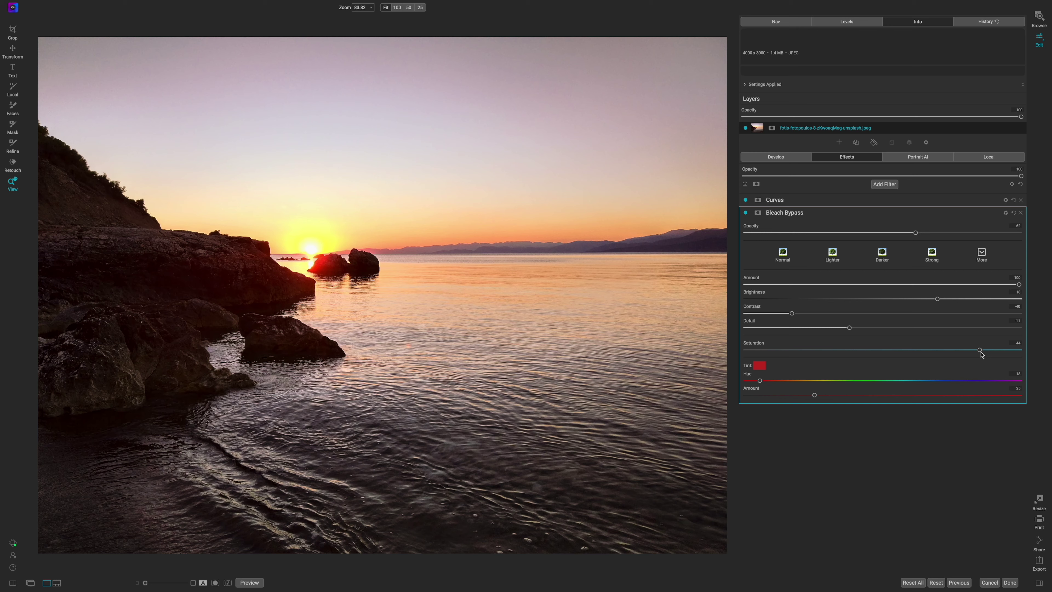
pyautogui.moveTo(981, 353)
pyautogui.mouseDown()
pyautogui.moveTo(816, 352)
pyautogui.moveTo(971, 353)
pyautogui.mouseUp()
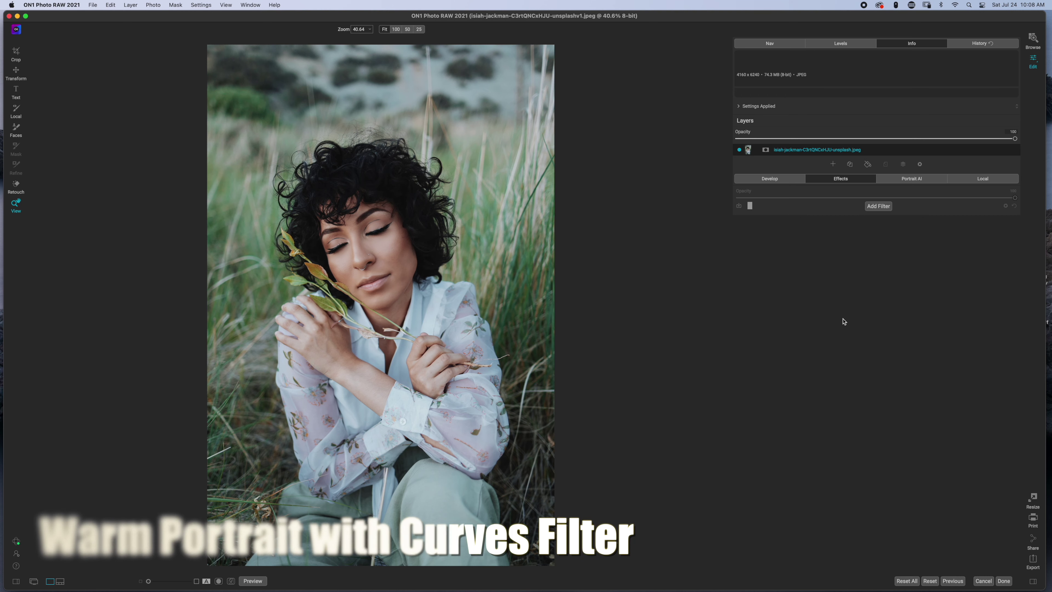
# Step: Add a Curves filter to the portrait, lower the blue curve's midpoint to input 132, output 123, and compare the filter off and on
pyautogui.click(877, 206)
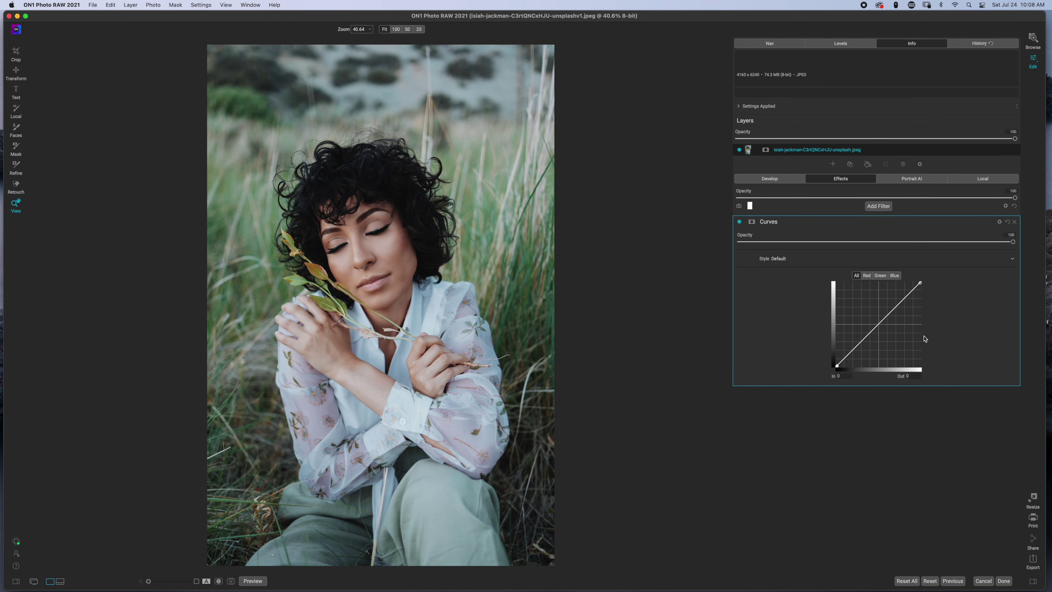
pyautogui.click(895, 276)
pyautogui.click(740, 222)
pyautogui.click(740, 223)
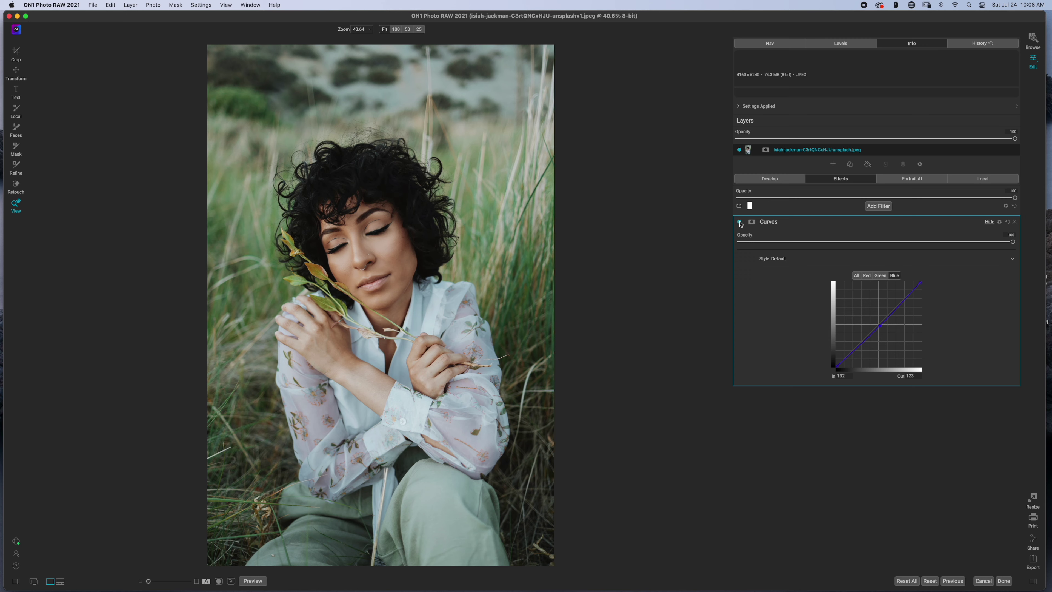
pyautogui.click(739, 222)
pyautogui.click(740, 223)
# Step: Lower the blue curve's shadows slightly and raise the red curve's midpoint to input 130, output 138
pyautogui.moveTo(861, 347); pyautogui.dragTo(860, 349)
pyautogui.click(867, 275)
pyautogui.moveTo(879, 326); pyautogui.dragTo(880, 322)
# Step: Compare the portrait with the Curves filter off and on
pyautogui.click(740, 223)
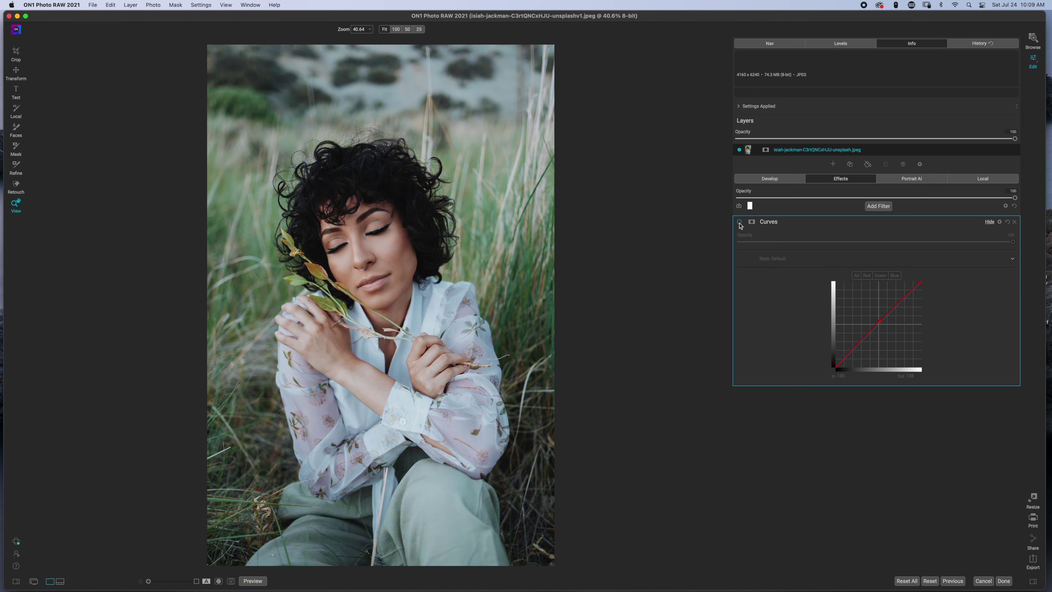
pyautogui.click(740, 223)
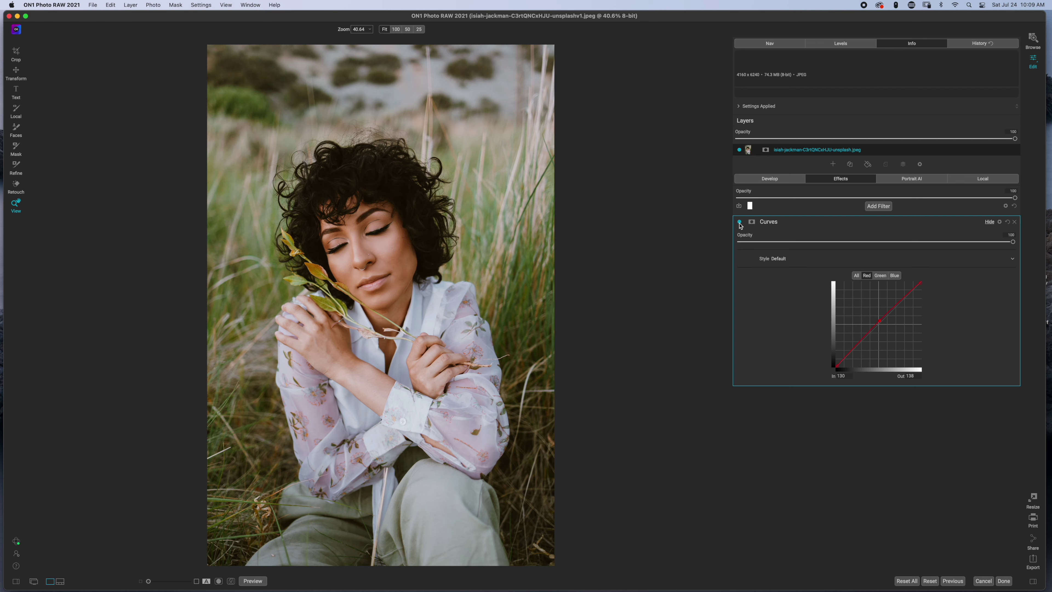
pyautogui.click(740, 223)
pyautogui.click(740, 223)
# Step: Lower the portrait's Curves filter opacity to 58 and compare the result with the original
pyautogui.moveTo(1013, 243); pyautogui.dragTo(899, 243)
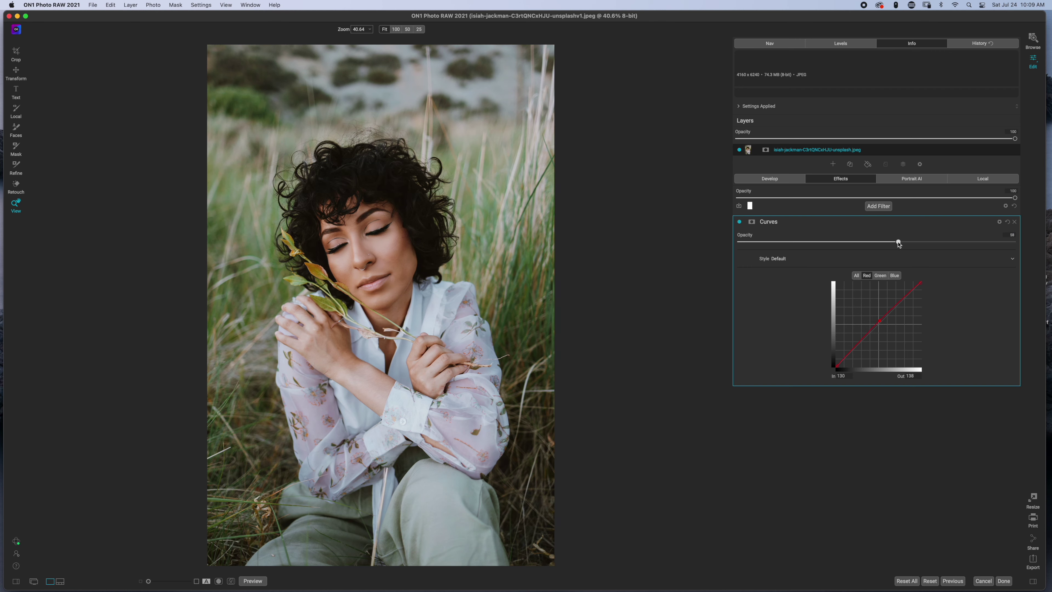
pyautogui.click(740, 222)
pyautogui.click(740, 223)
# Step: Open the Curves filter's blending options, review the available blending modes, and keep Normal
pyautogui.click(999, 222)
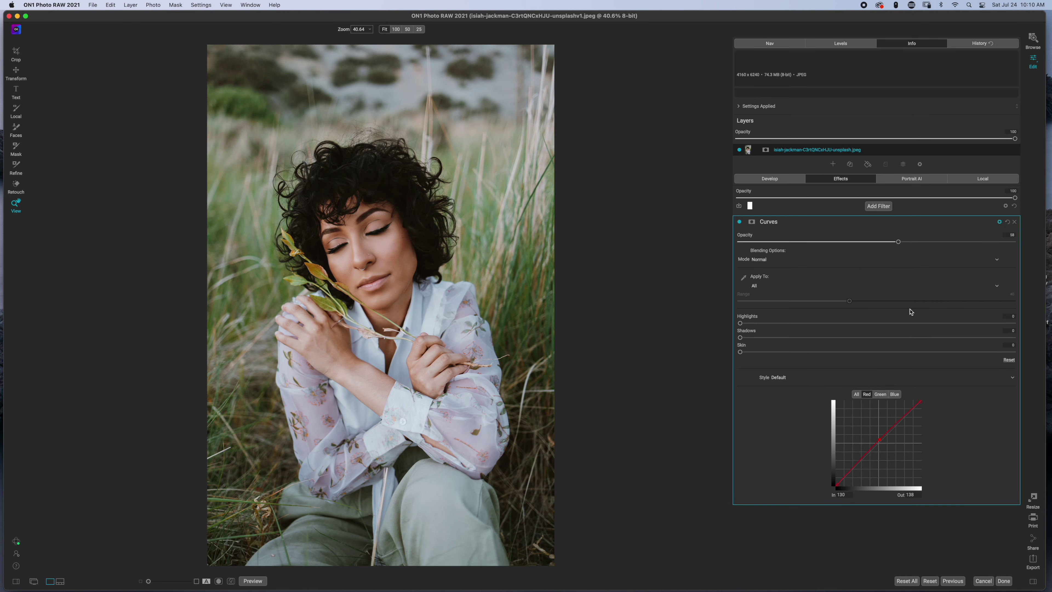
pyautogui.click(767, 261)
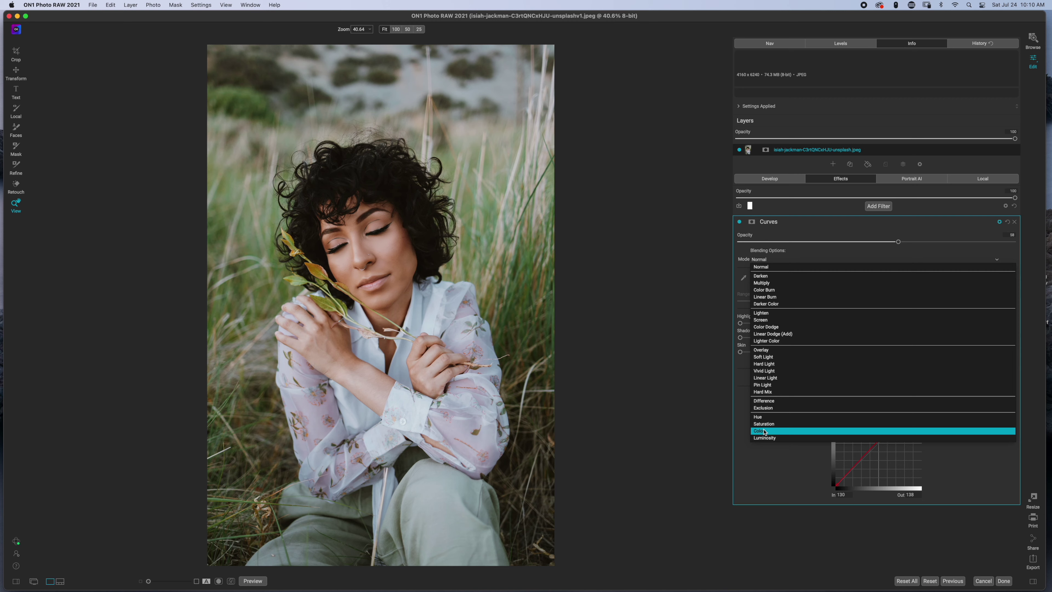
pyautogui.click(766, 268)
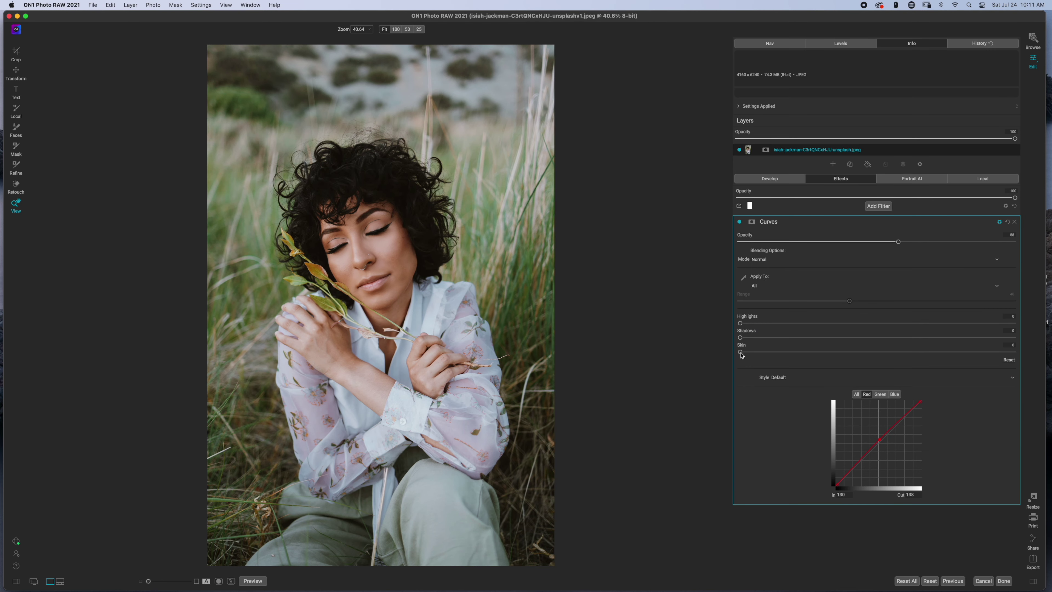
# Step: Raise the Curves filter's skin protection, ease it back a little, and compare the filter off and on
pyautogui.moveTo(741, 354); pyautogui.dragTo(826, 355)
pyautogui.moveTo(820, 356); pyautogui.dragTo(807, 355)
pyautogui.click(740, 223)
pyautogui.click(740, 223)
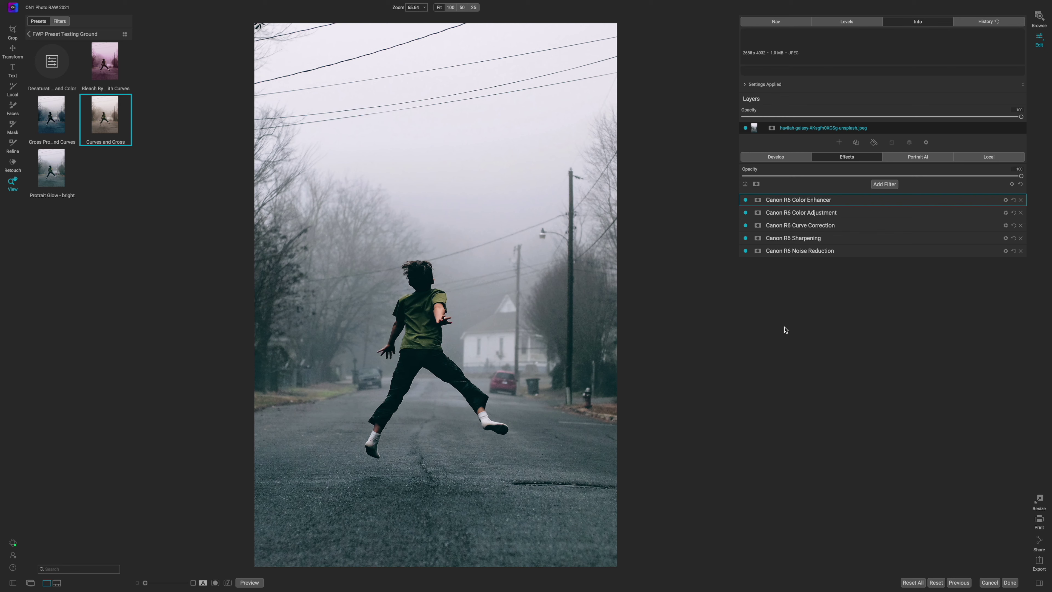
# Step: Insert the Curves and Cross preset above the existing Canon R6 filters, and collapse and reopen its Black & White filter
pyautogui.rightClick(113, 113)
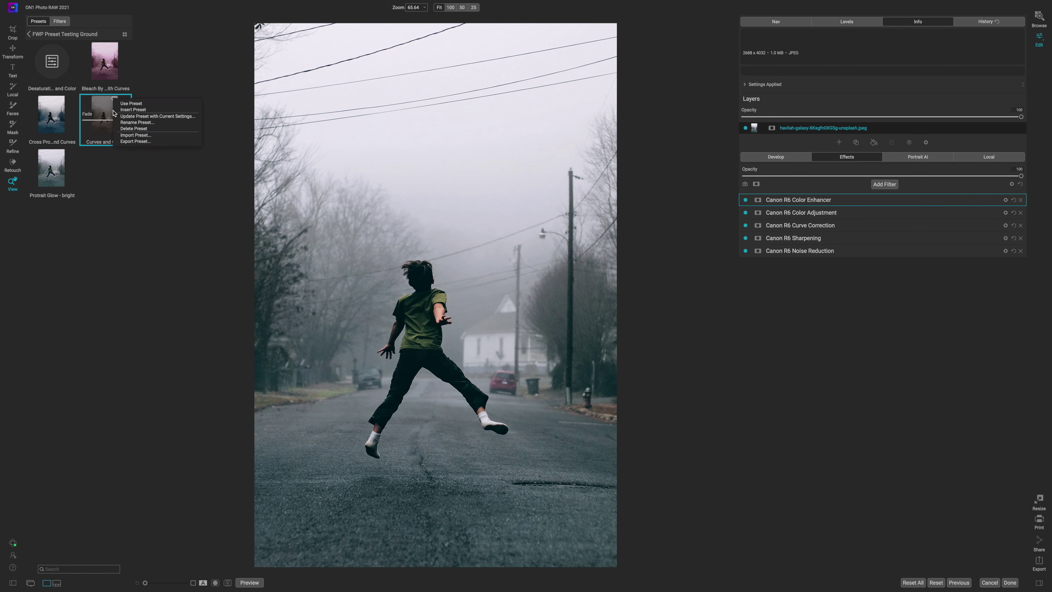
pyautogui.click(130, 110)
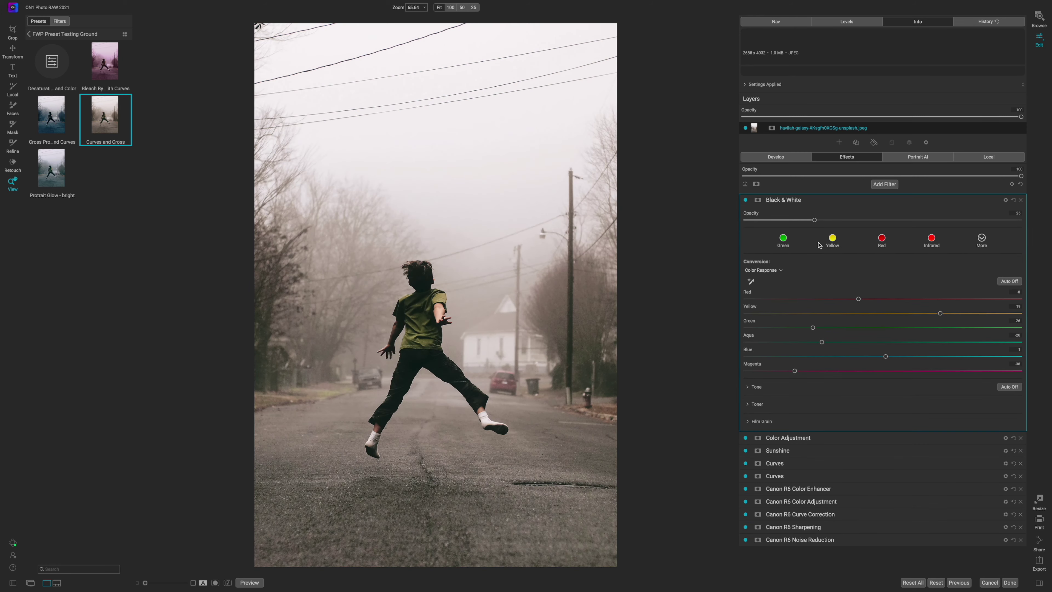
pyautogui.click(844, 202)
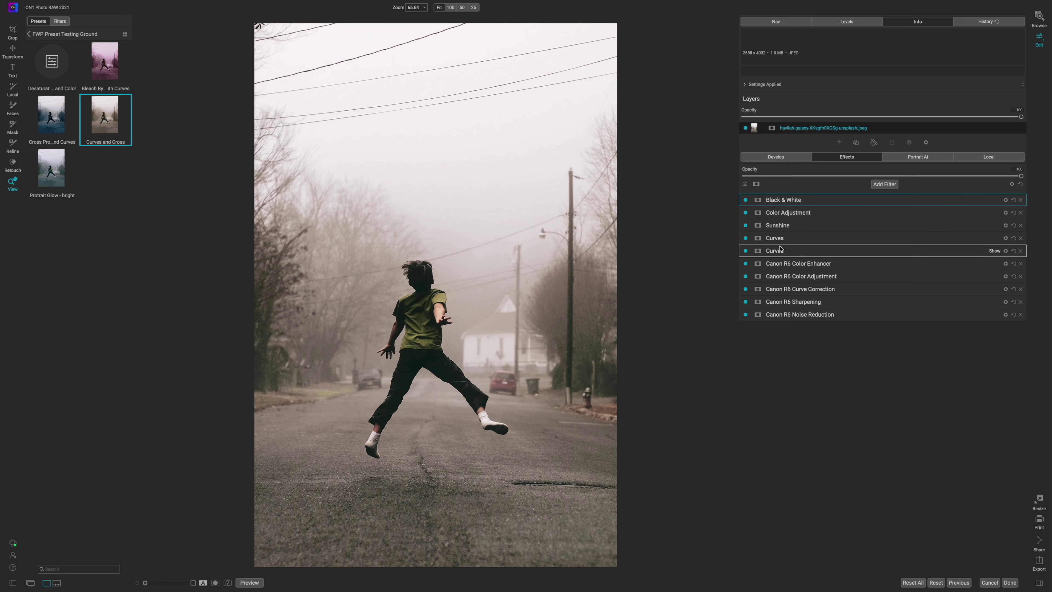
pyautogui.click(783, 203)
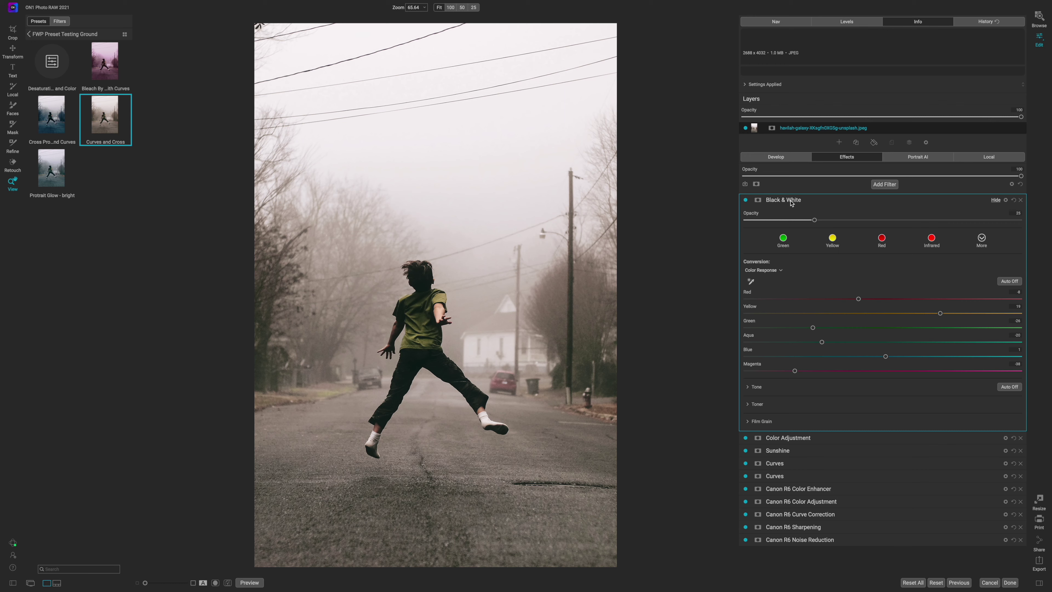
# Step: Undo the inserted Curves and Cross preset and duplicate the street photo's layer, keeping the copied filters collapsed
pyautogui.click(791, 202)
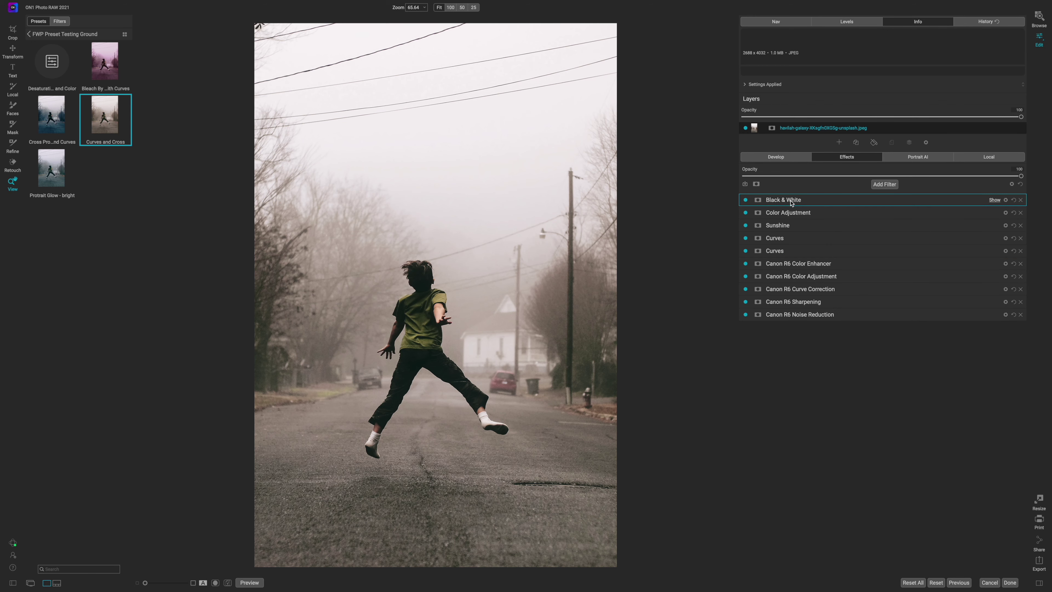
pyautogui.hotkey('ctrl', 'z')
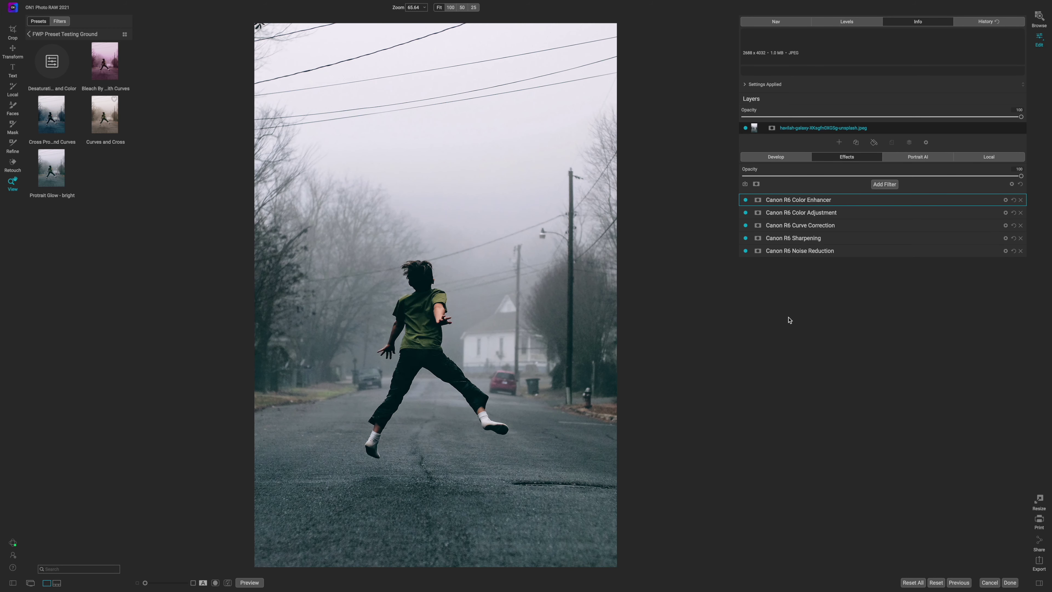
pyautogui.rightClick(882, 130)
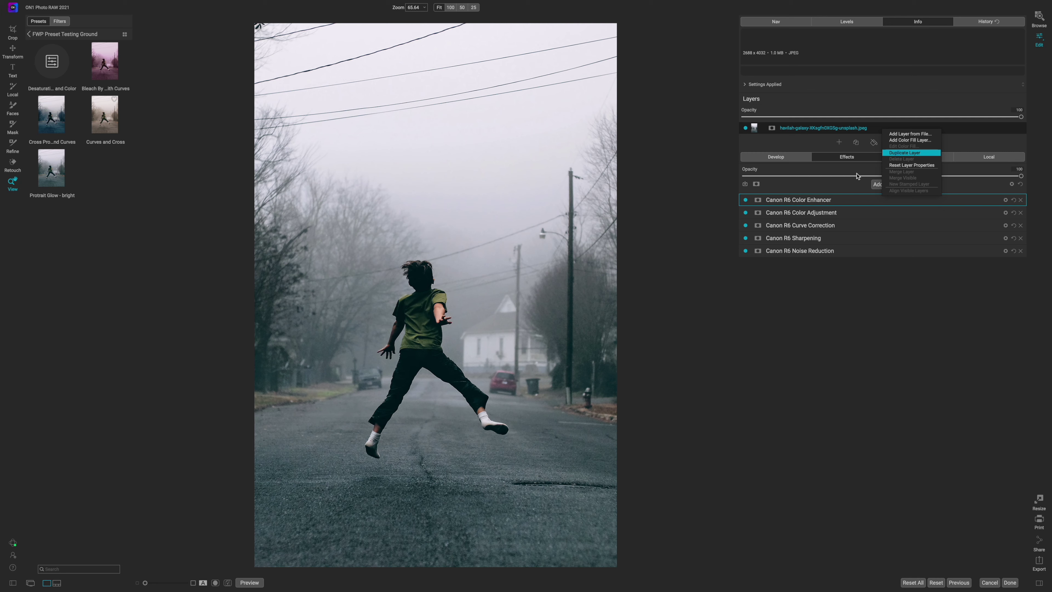
pyautogui.click(856, 143)
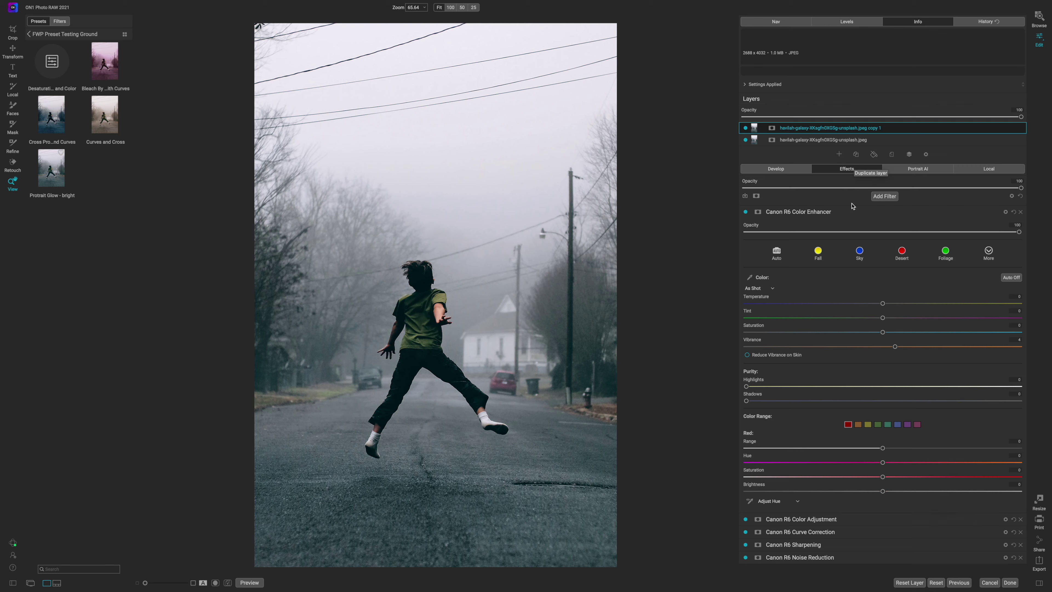
pyautogui.click(852, 213)
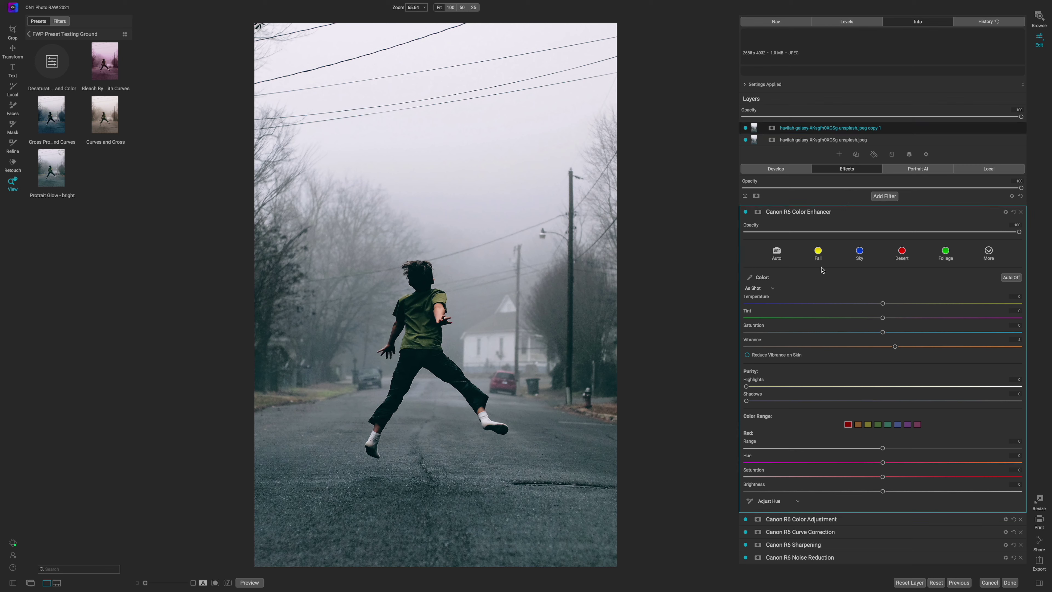
pyautogui.click(849, 212)
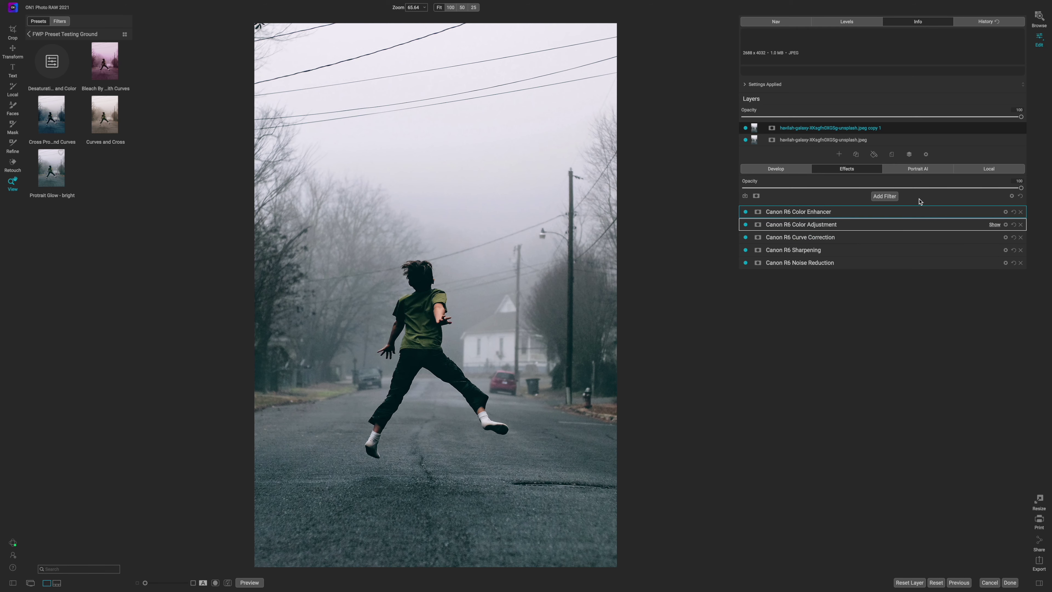
# Step: Create a new stamped layer and isolate it by hiding the two layers beneath, checking it off and on
pyautogui.rightClick(891, 133)
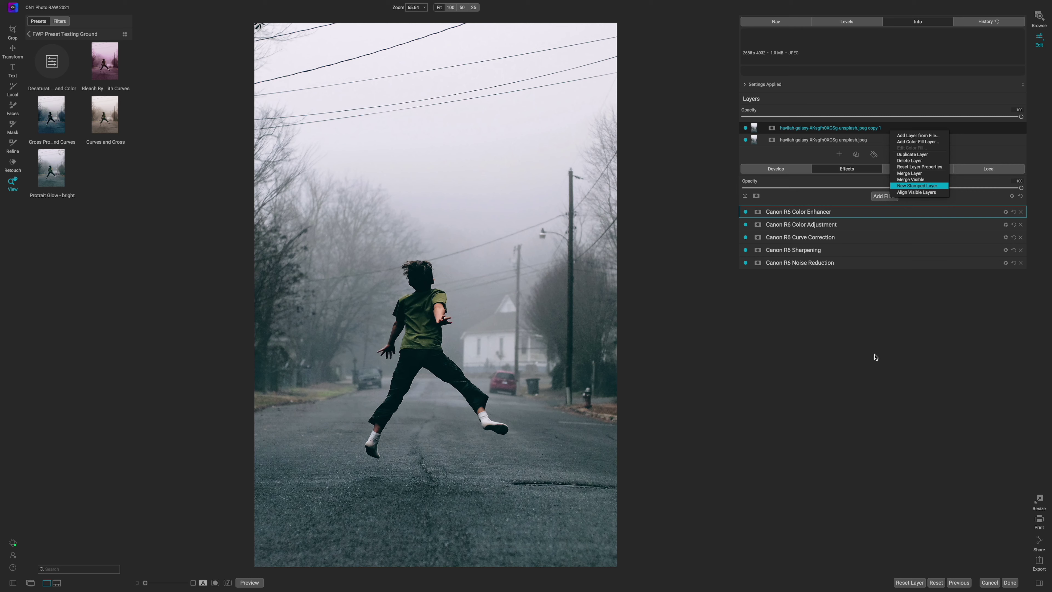
pyautogui.click(804, 243)
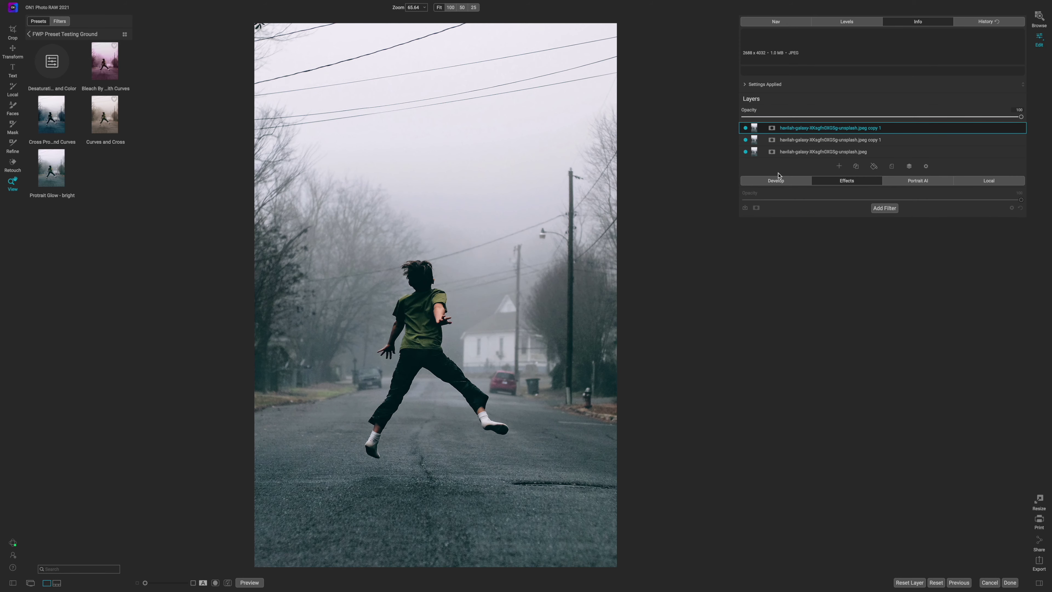
pyautogui.click(746, 140)
pyautogui.click(746, 152)
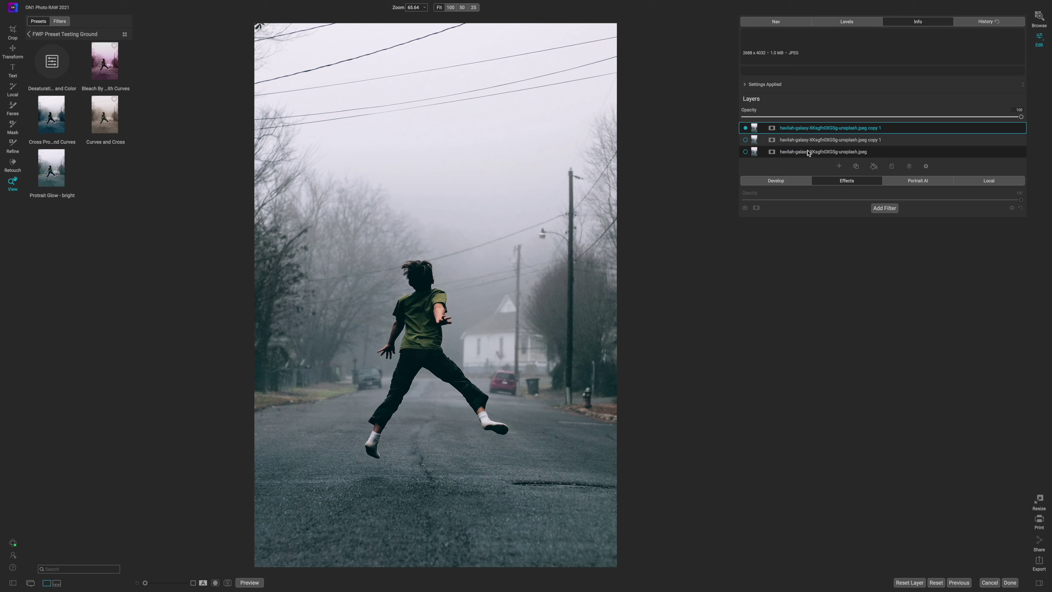
pyautogui.click(745, 128)
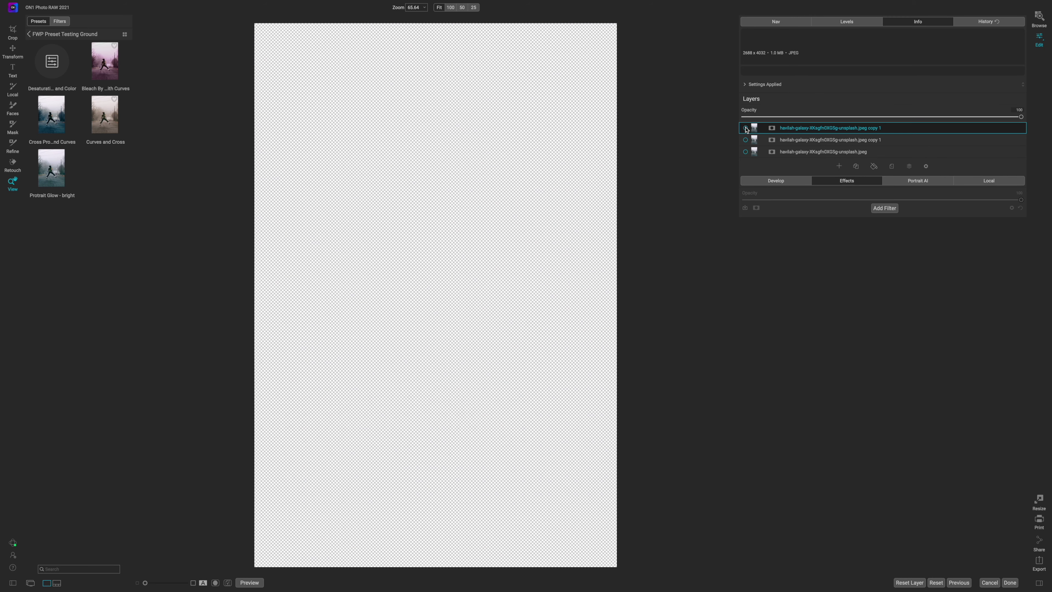
pyautogui.click(745, 128)
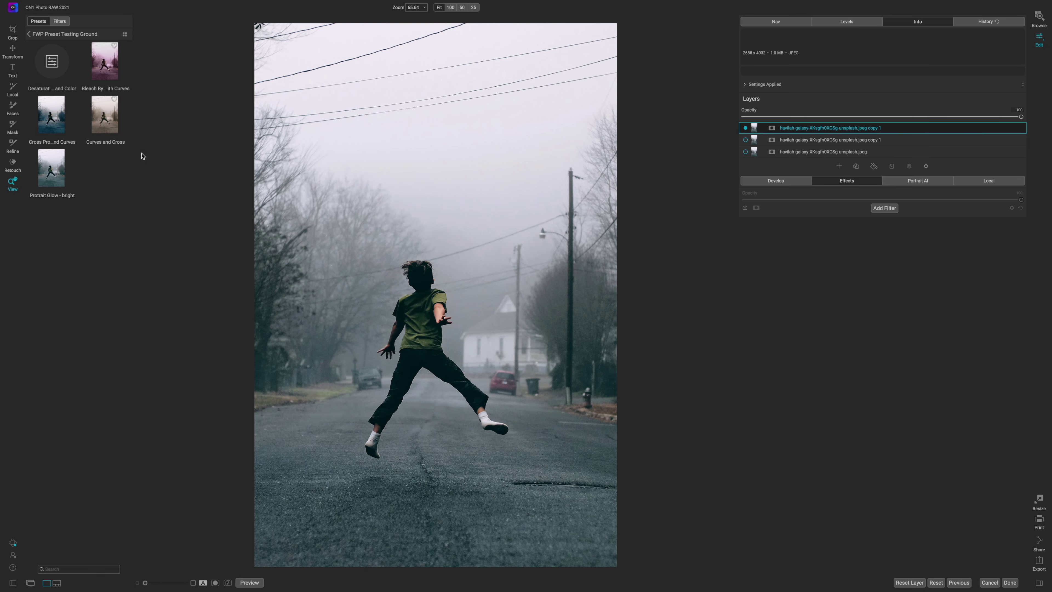
# Step: Apply the Curves and Cross preset to the stamped layer and lower its overall effects opacity to about 62
pyautogui.click(111, 116)
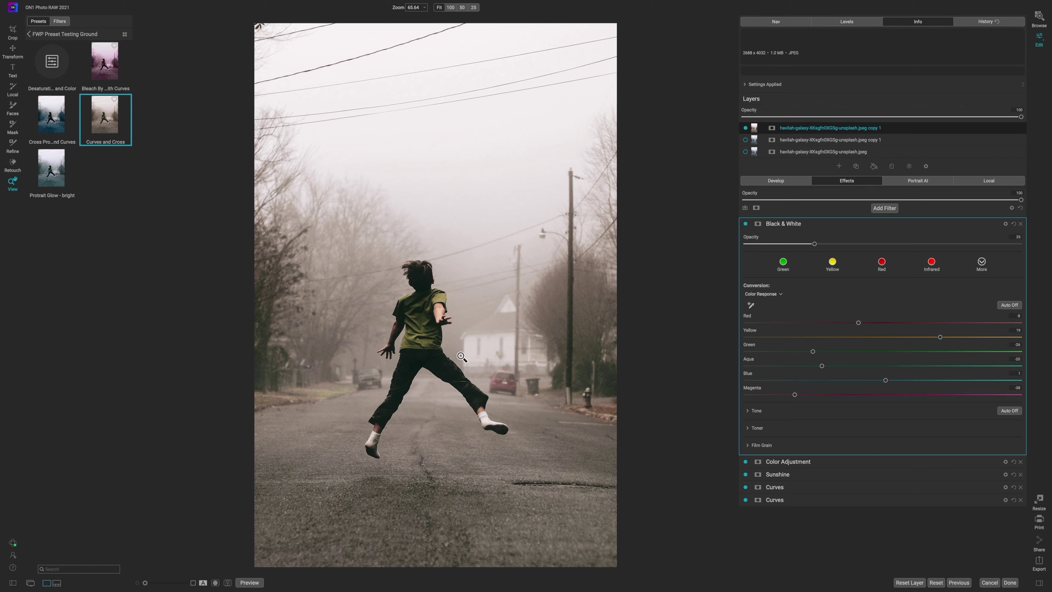
pyautogui.moveTo(1020, 201); pyautogui.dragTo(870, 202)
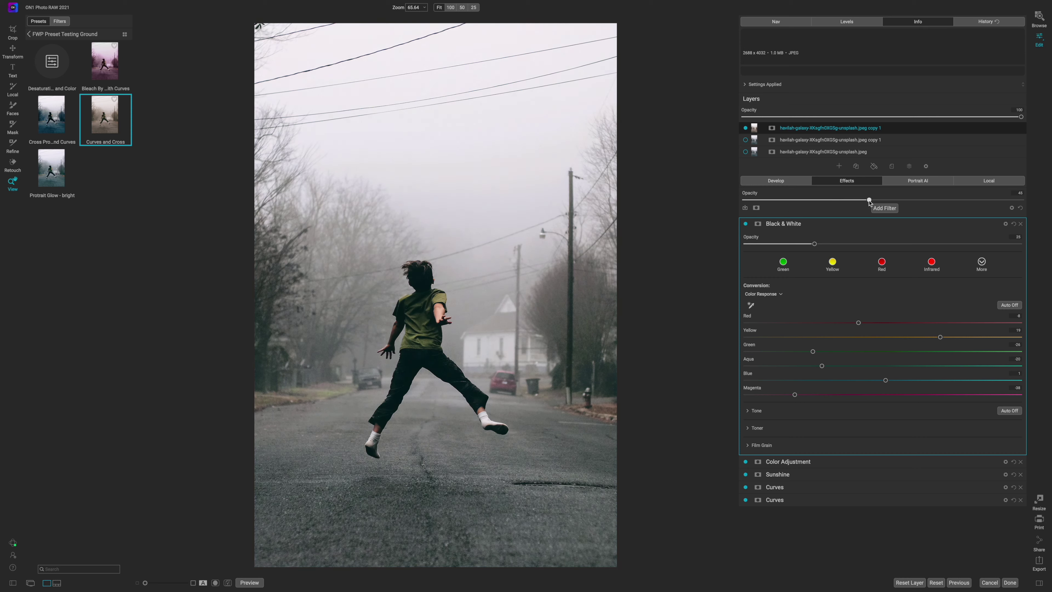
pyautogui.click(823, 228)
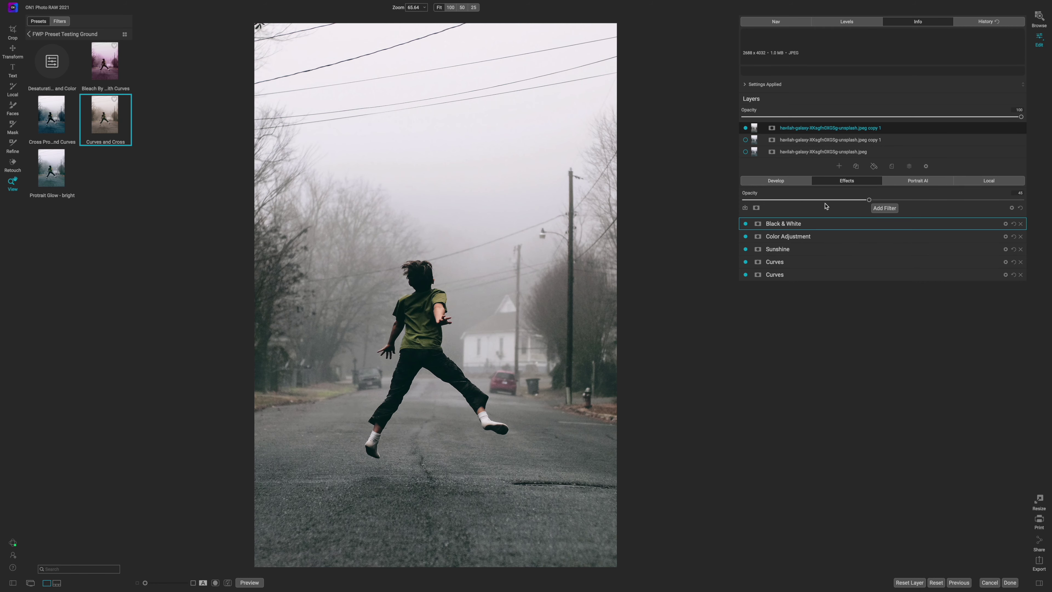
pyautogui.click(870, 200)
pyautogui.moveTo(870, 201); pyautogui.dragTo(803, 201)
pyautogui.moveTo(804, 202); pyautogui.dragTo(916, 202)
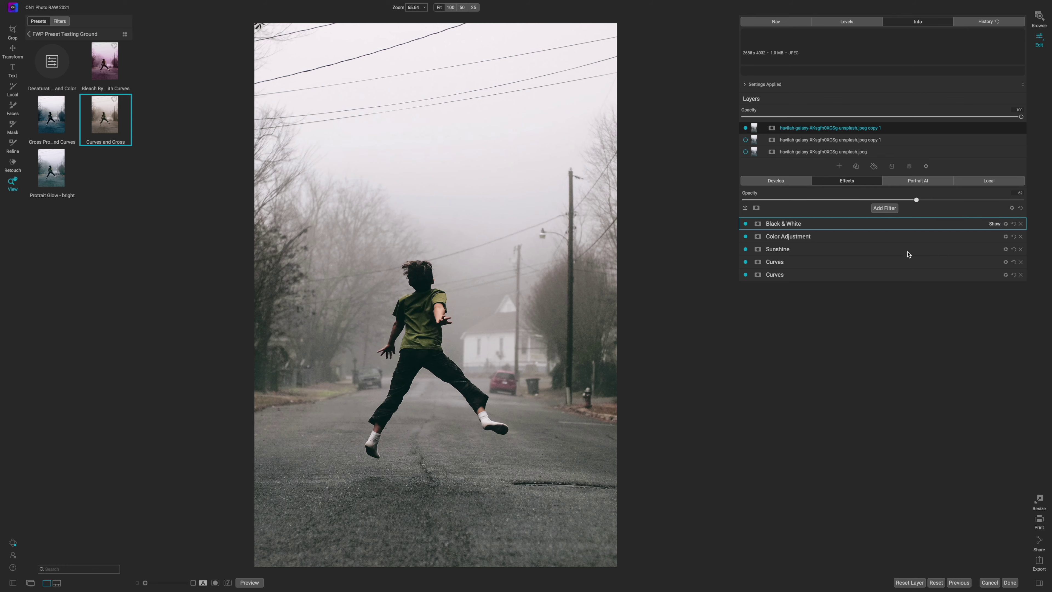